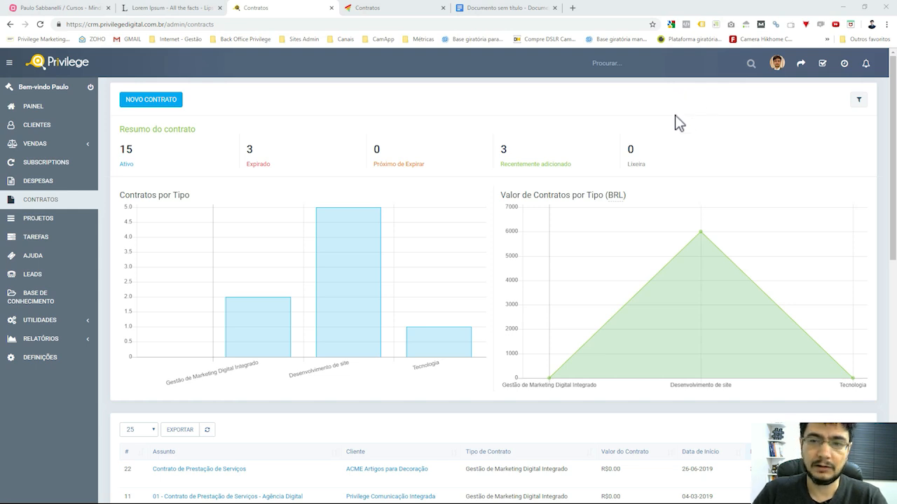
- Show the filter options available for the contracts list
mouse_move(373, 322)
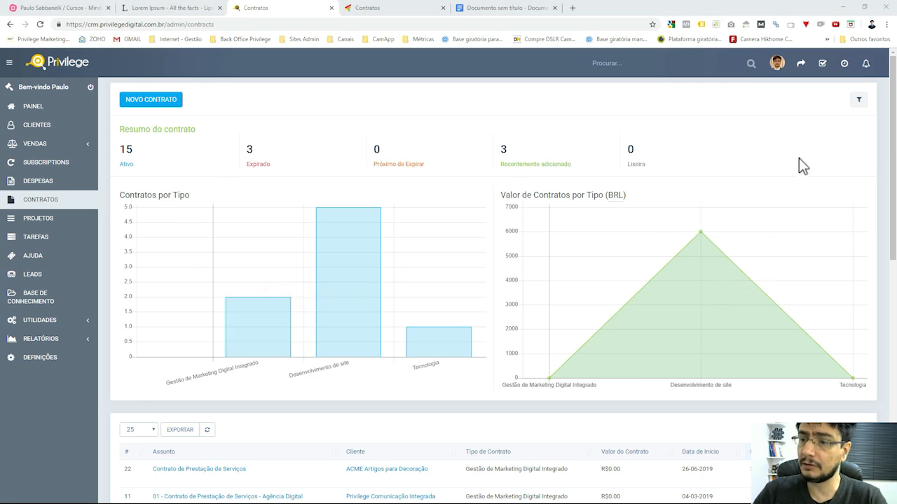
left_click(860, 100)
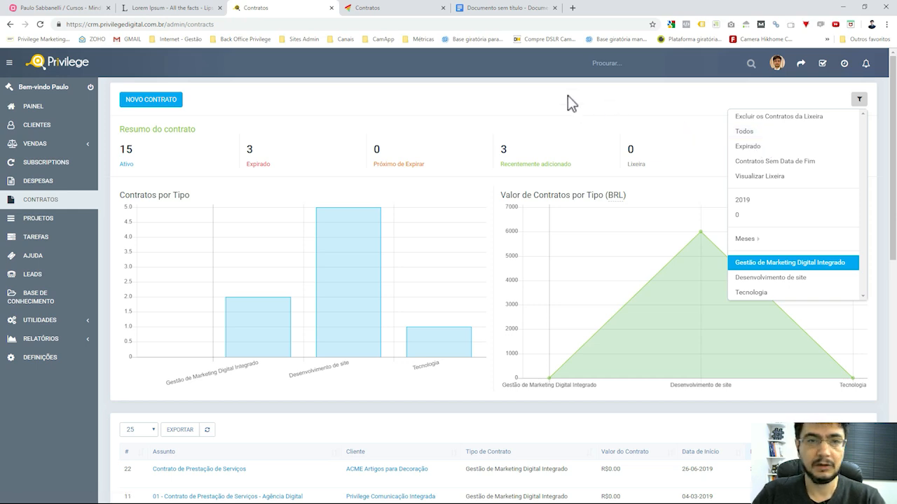
- Start a new contract in the clientehub.com.br CRM and select Cliente Teste as its client
left_click(403, 10)
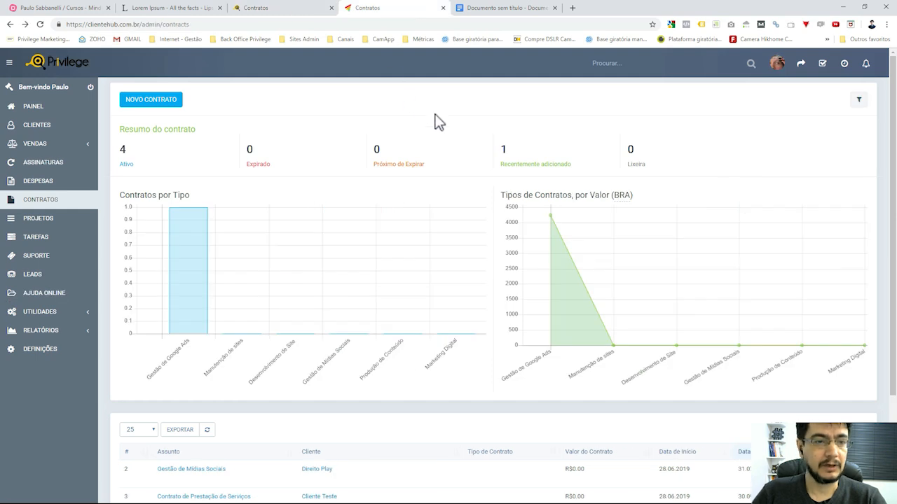
left_click(171, 104)
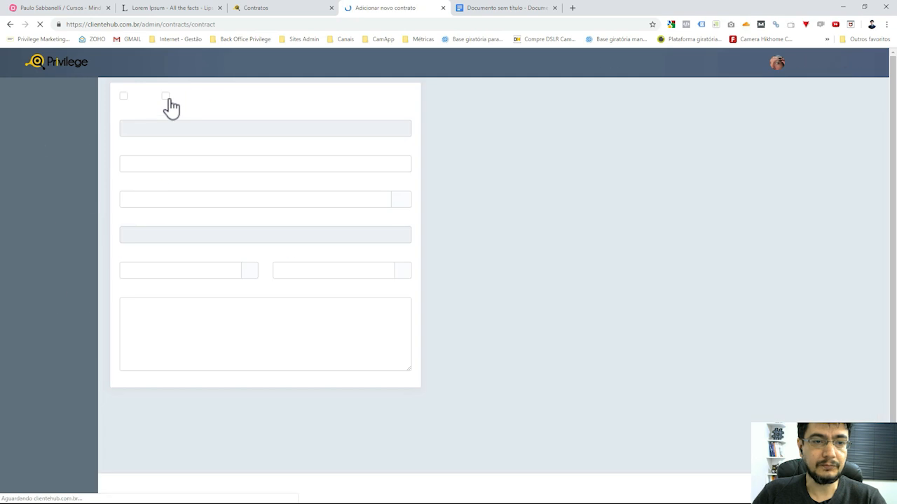
left_click(367, 133)
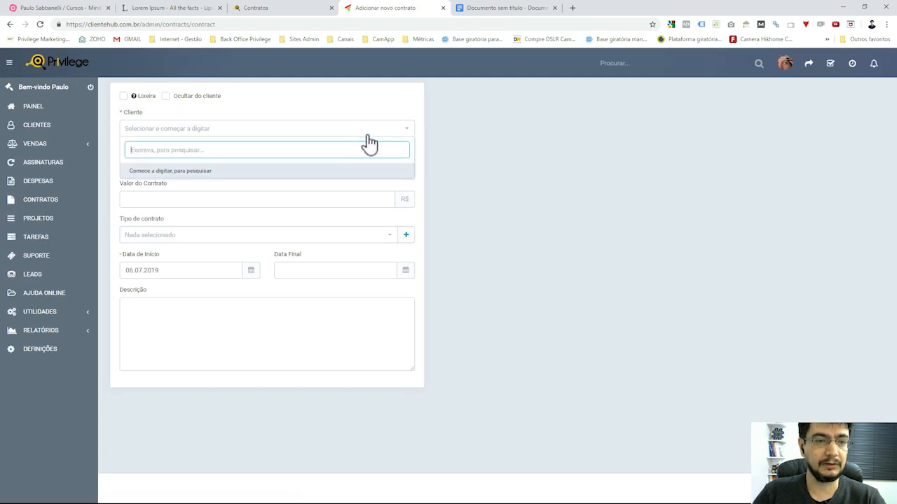
type("pa")
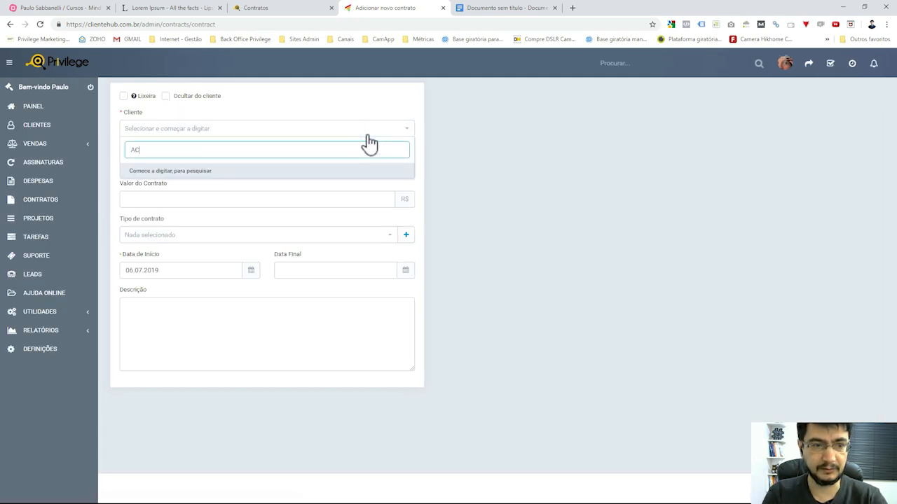
key("BackSpace")
key("BackSpace")
type("TESTE")
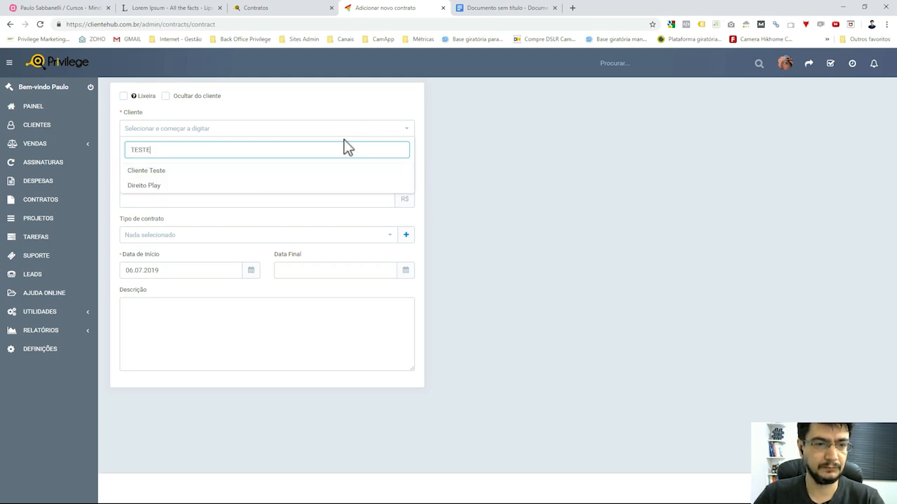
left_click(260, 172)
- Set the contract's subject to "Contrato de Prestação de Serviços" and its value to 2500
left_click(327, 165)
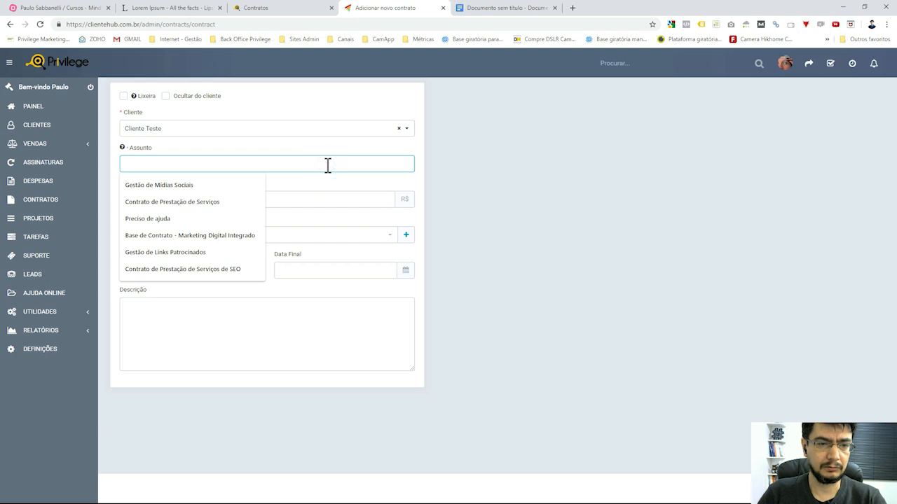
left_click(220, 202)
left_click(351, 199)
type("2500")
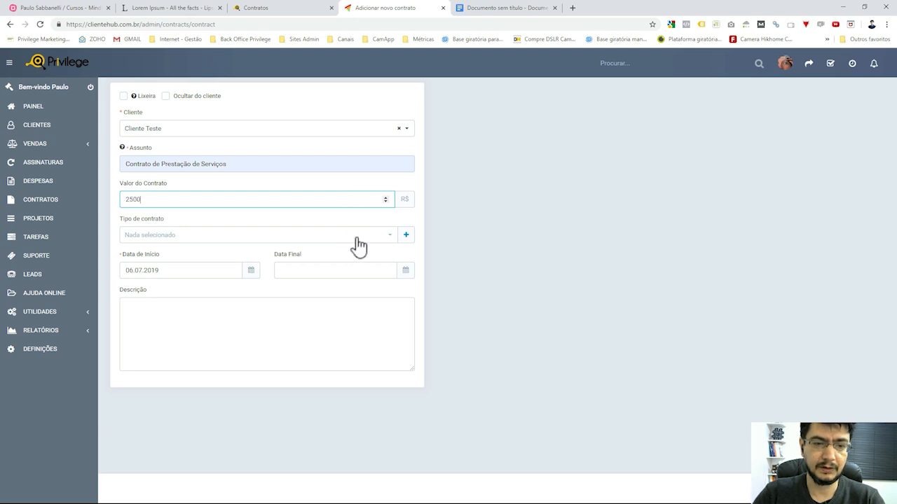
- Choose Desenvolvimento de Site as the contract type and enter "Interna." as the description
left_click(356, 238)
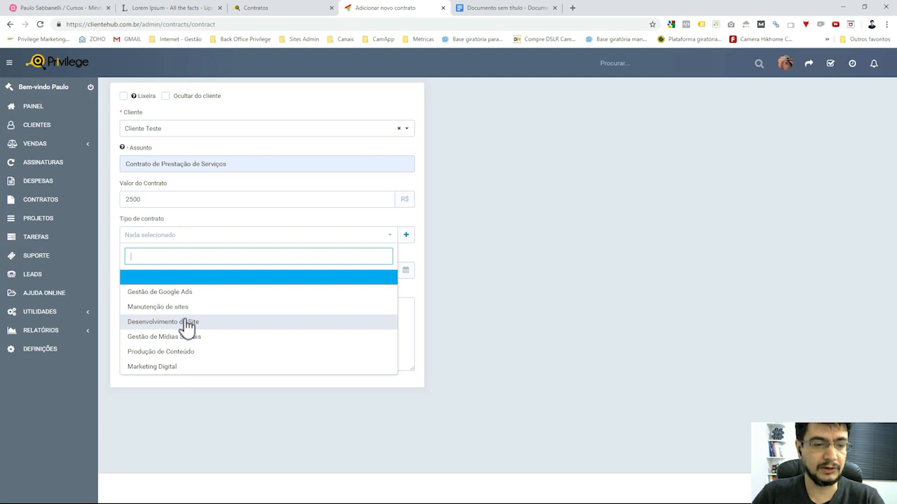
left_click(186, 322)
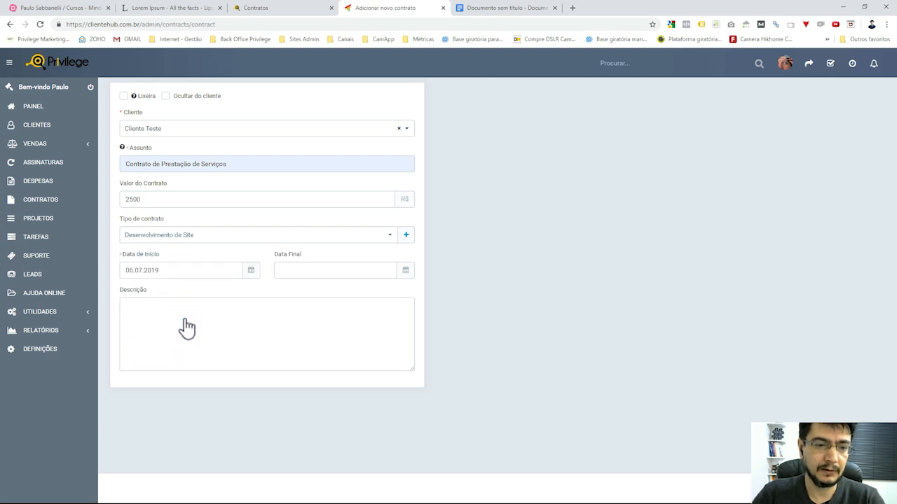
left_click(374, 238)
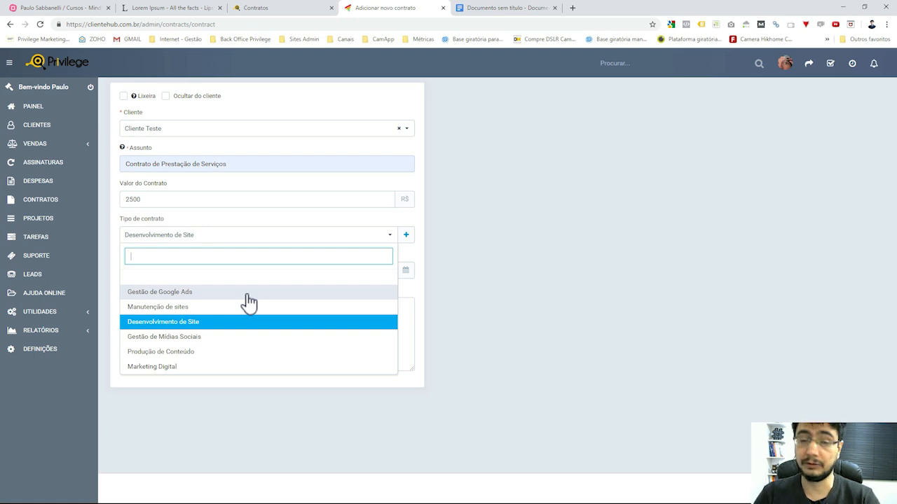
left_click(291, 325)
left_click(290, 326)
type("Interna.")
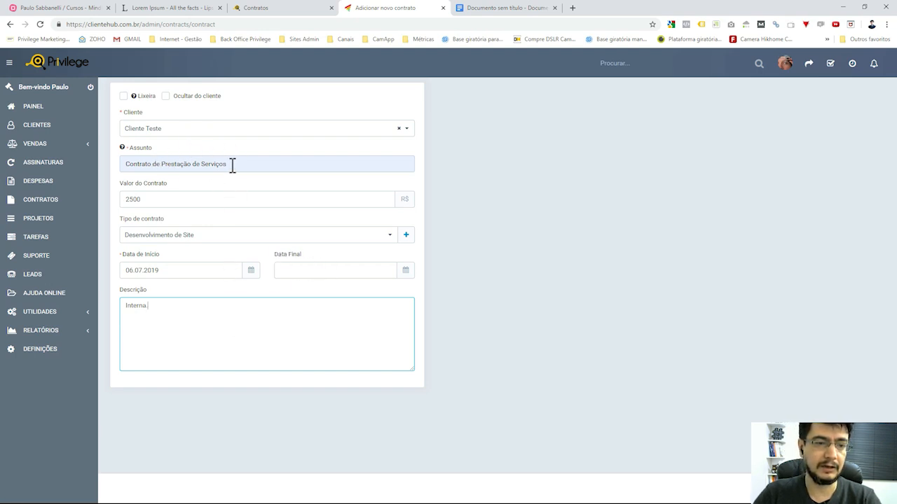
- Set the contract's end date to 30.09.2019 and save the contract
left_click(319, 271)
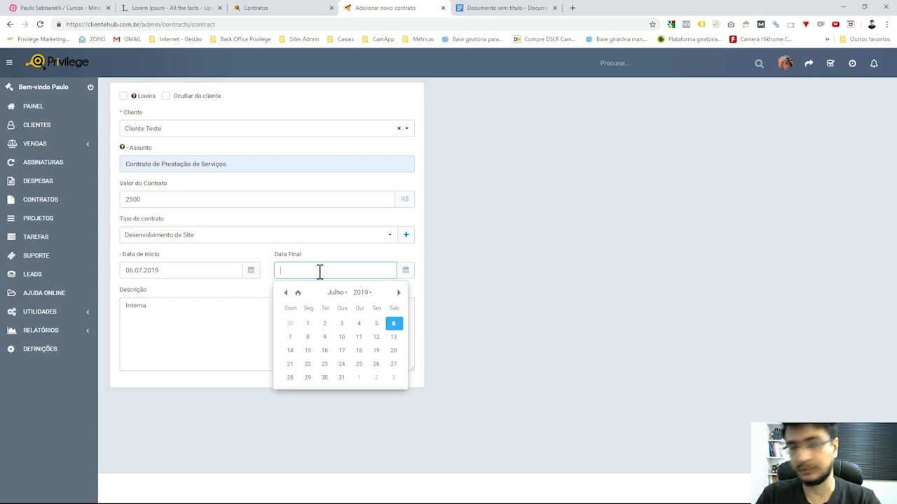
left_click(399, 293)
left_click(398, 293)
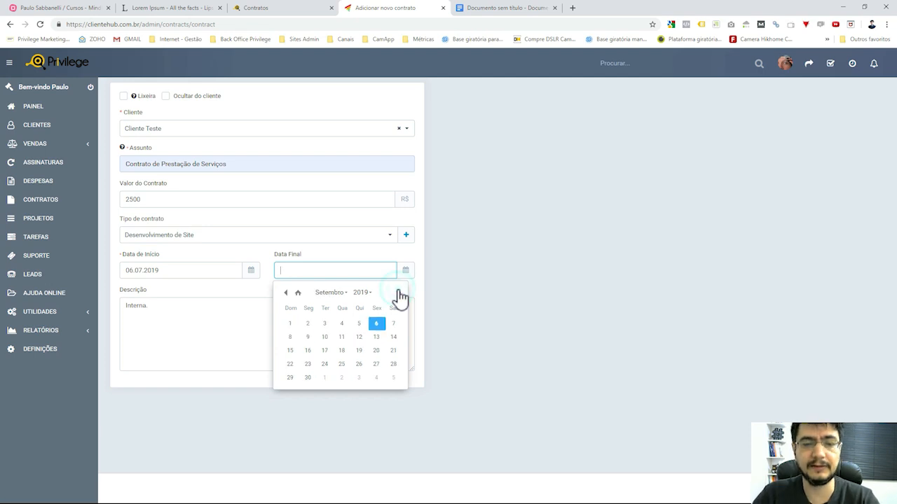
left_click(309, 380)
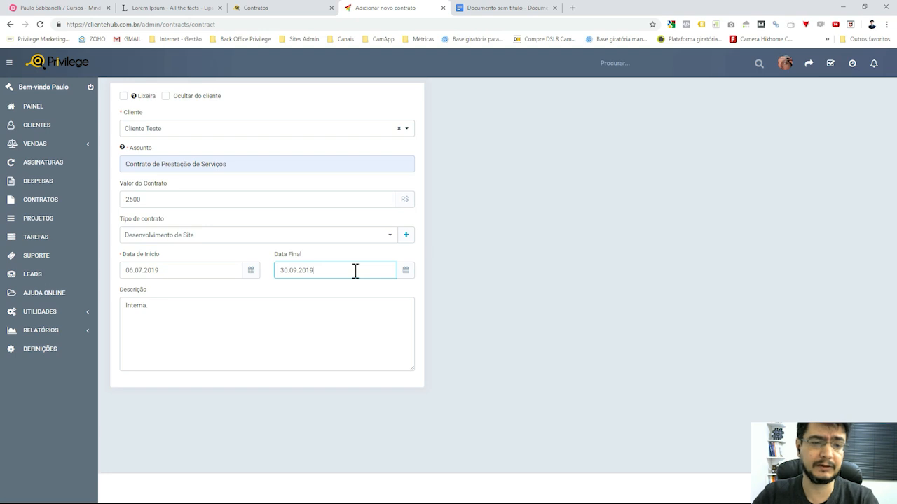
left_click(362, 317)
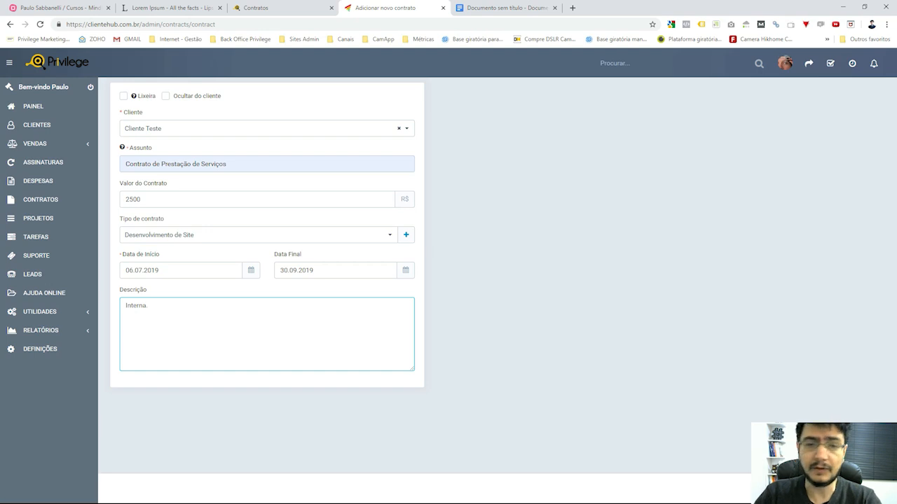
left_click(869, 488)
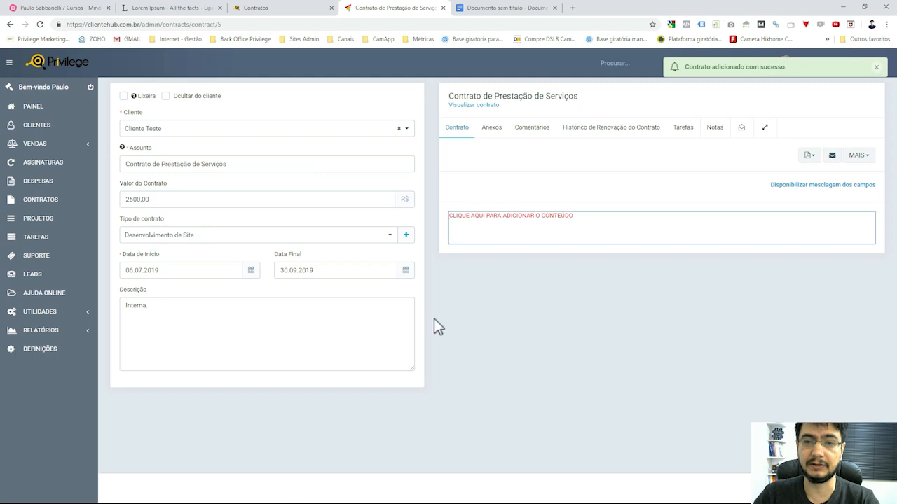
- Switch to the Google Docs document and copy the contract text from the opening paragraph through the heading "SUPORTE TÉCNICO, APÓS A ENTREGA DO SERVIÇO"
left_click(474, 9)
left_click_drag(289, 155, 402, 260)
scroll(404, 257, "down", 3)
scroll(424, 362, "down", 4)
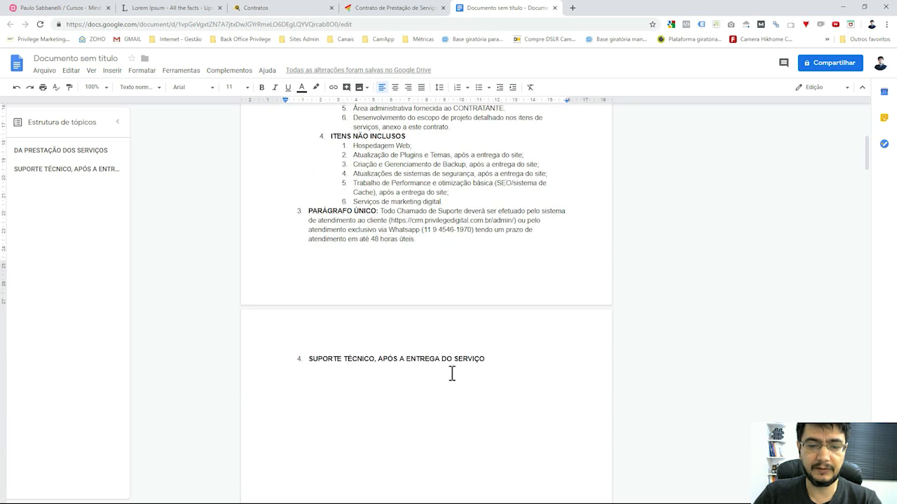
left_click(512, 356, "shift")
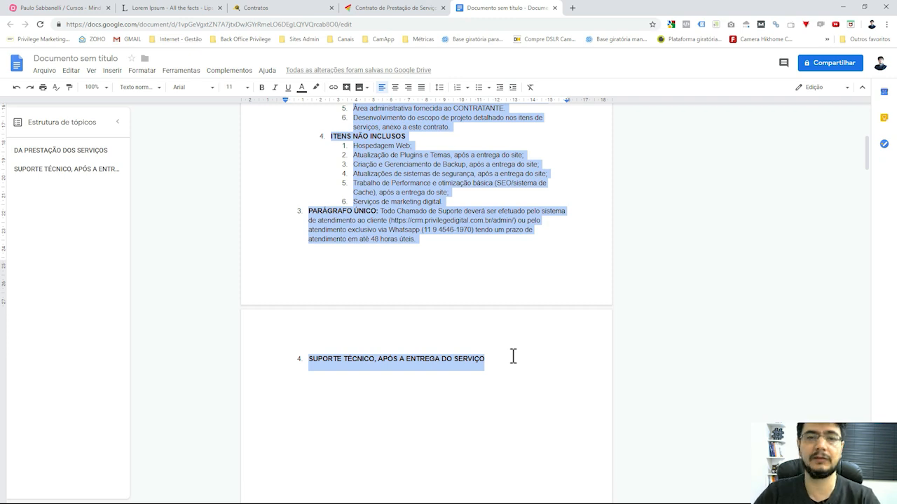
scroll(513, 356, "up", 5)
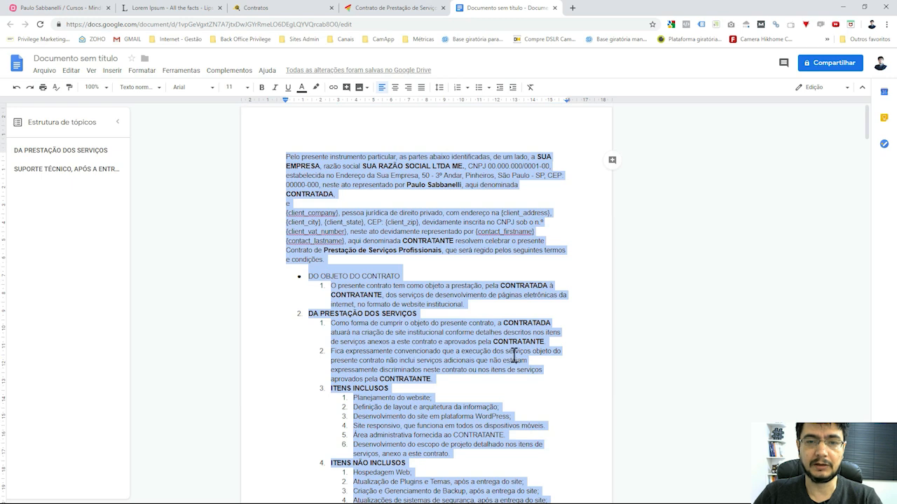
left_click(412, 204)
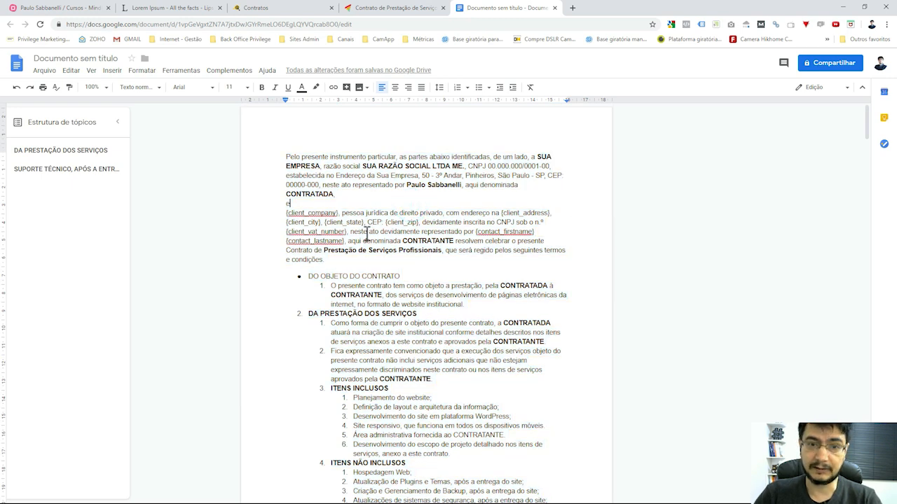
left_click(286, 156)
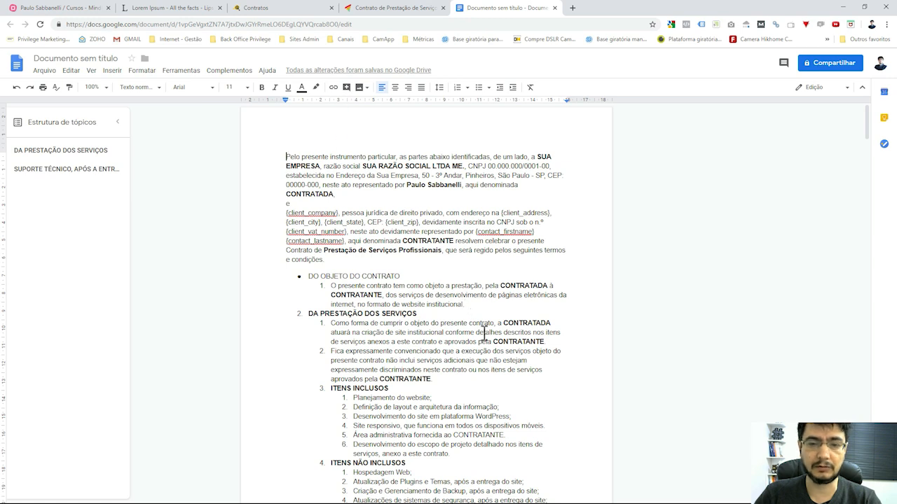
scroll(483, 333, "down", 4)
left_click(497, 400, "shift")
key("ctrl+c")
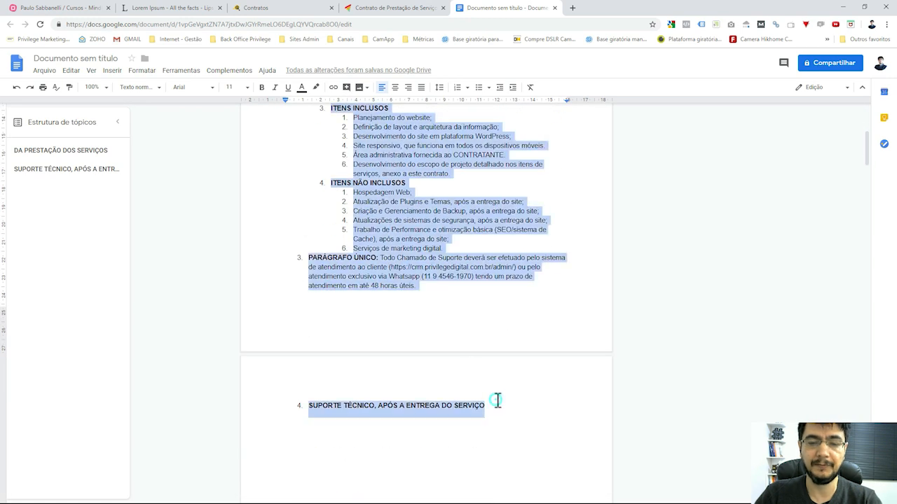
- Review the copied contract text and reselect it from the opening paragraph through the technical support heading
scroll(496, 400, "up", 4)
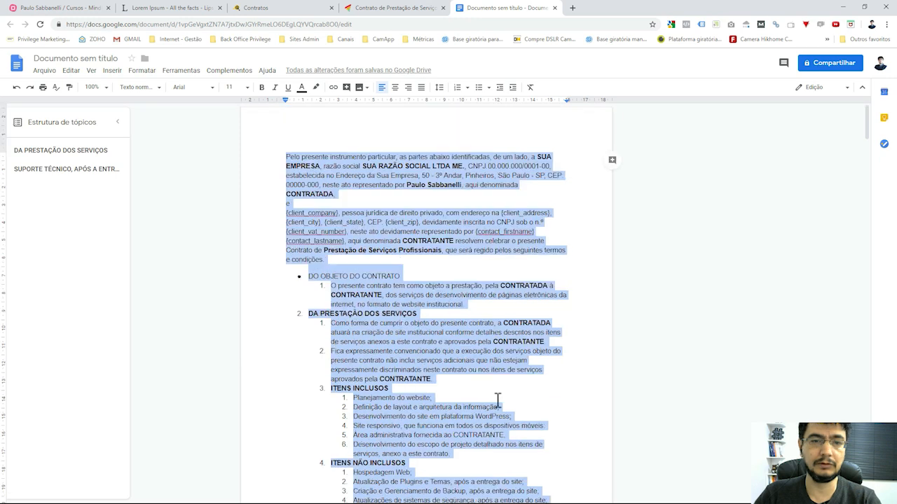
scroll(497, 400, "down", 4)
scroll(501, 394, "down", 1)
scroll(501, 394, "up", 5)
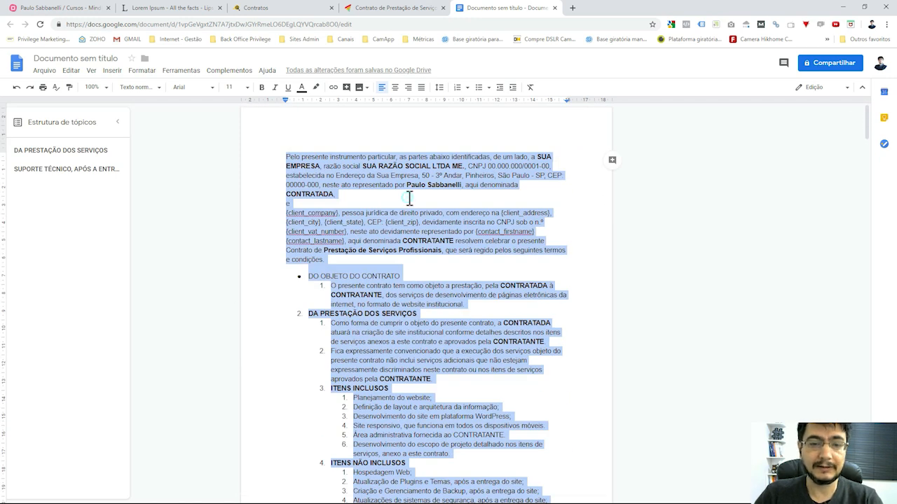
left_click(409, 198)
left_click_drag(286, 156, 470, 286)
scroll(479, 294, "down", 2)
scroll(479, 294, "down", 3)
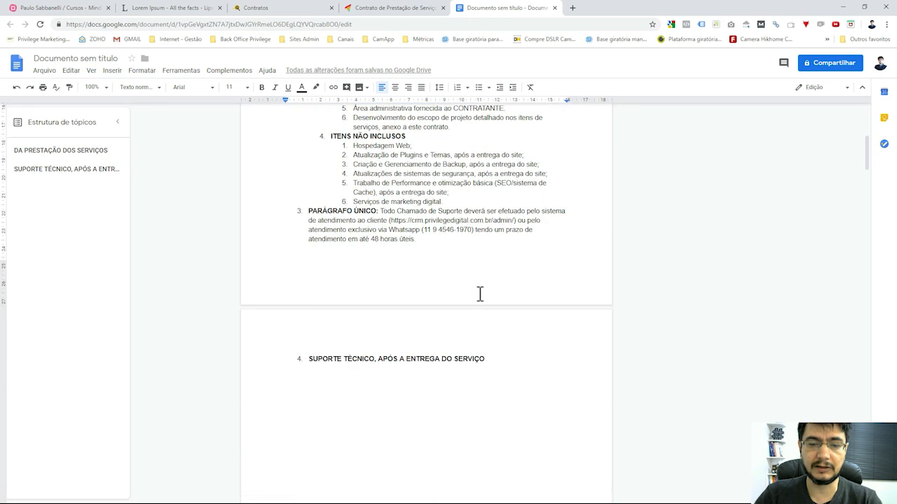
left_click(508, 360, "shift")
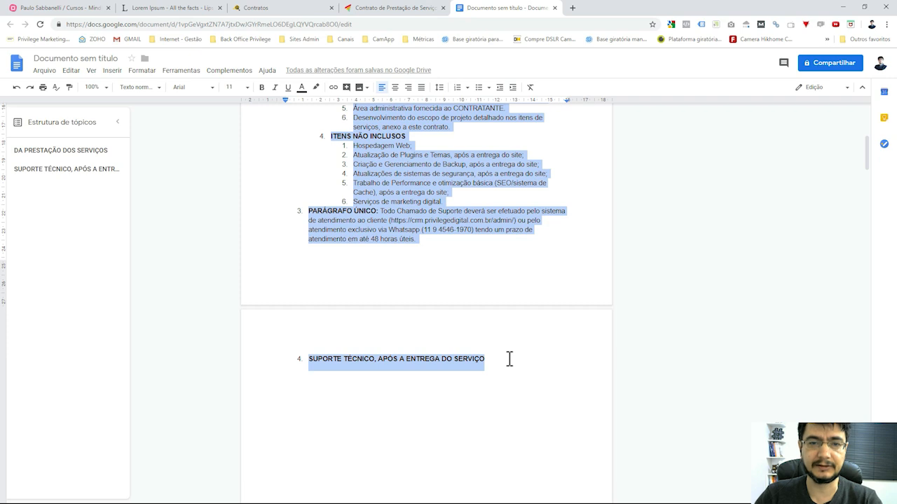
scroll(509, 359, "up", 5)
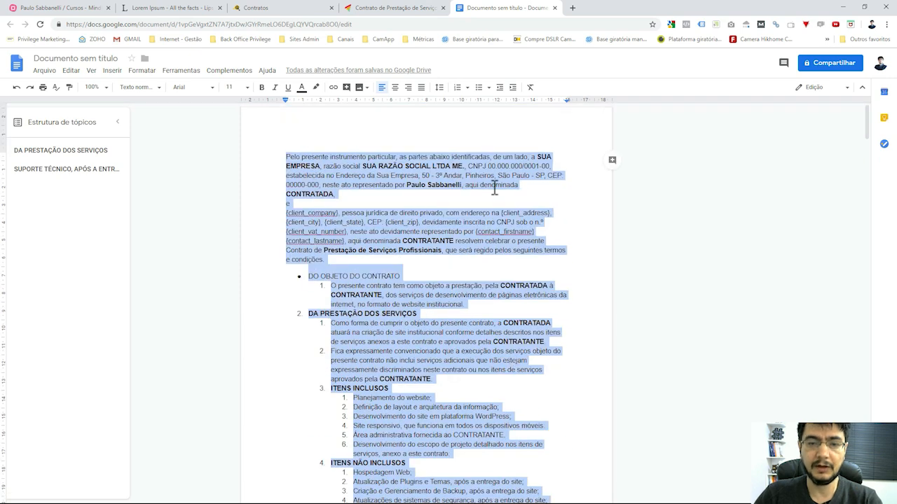
- Return to the CRM contract and replace the placeholder in its content area with the copied contract text
left_click(390, 8)
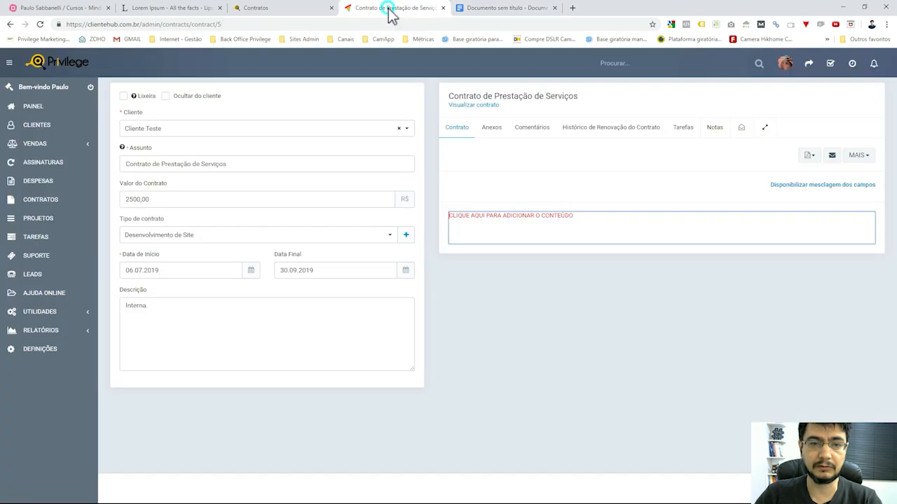
left_click(603, 226)
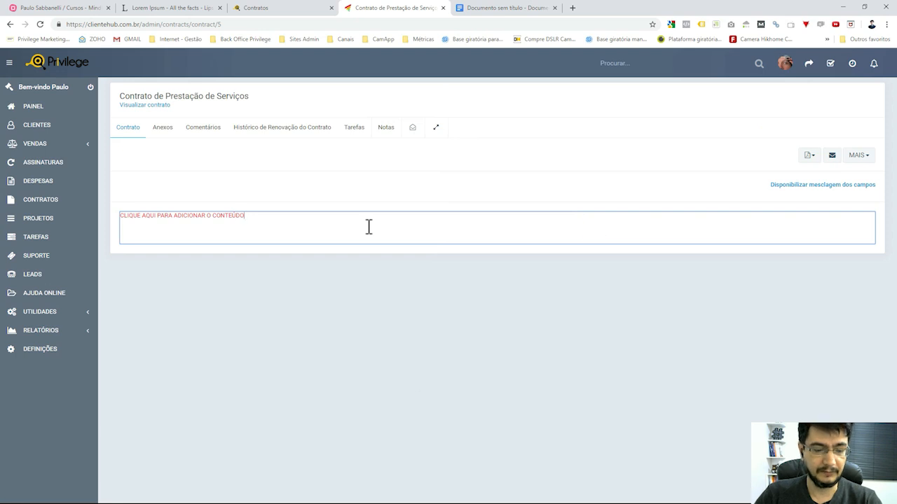
key("ctrl+a")
key("BackSpace")
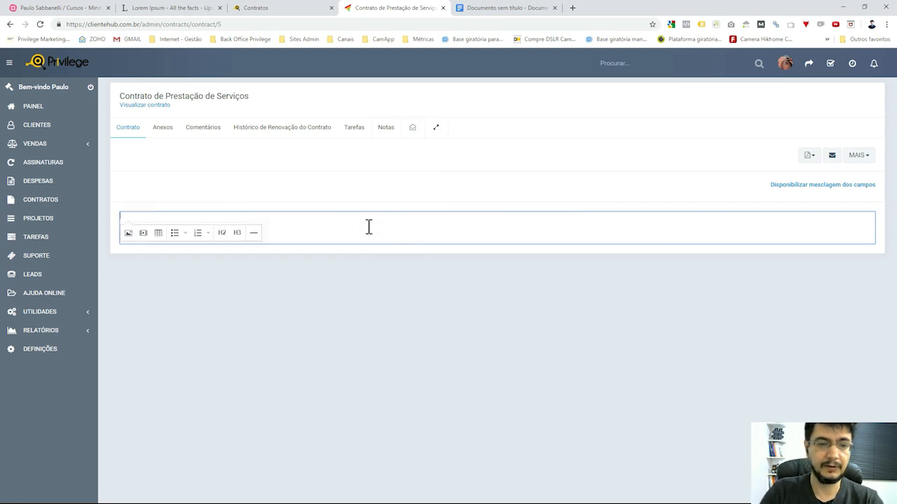
key("ctrl+v")
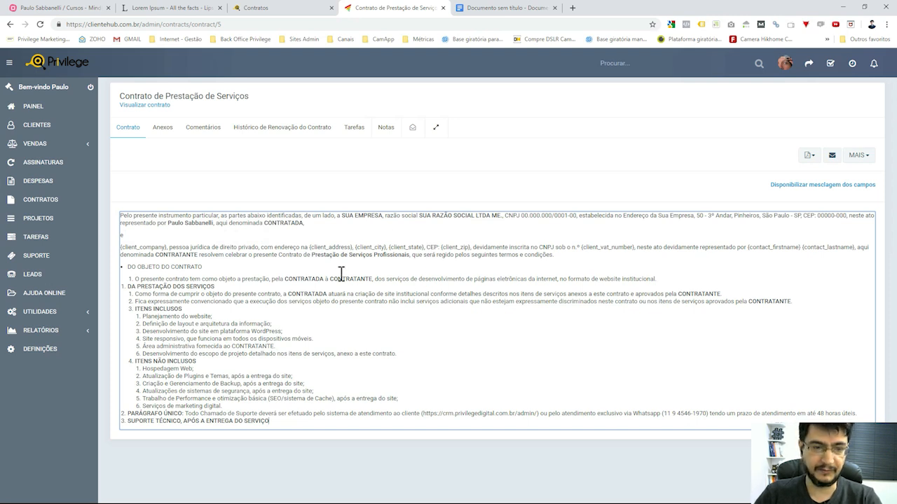
triple_click(219, 315)
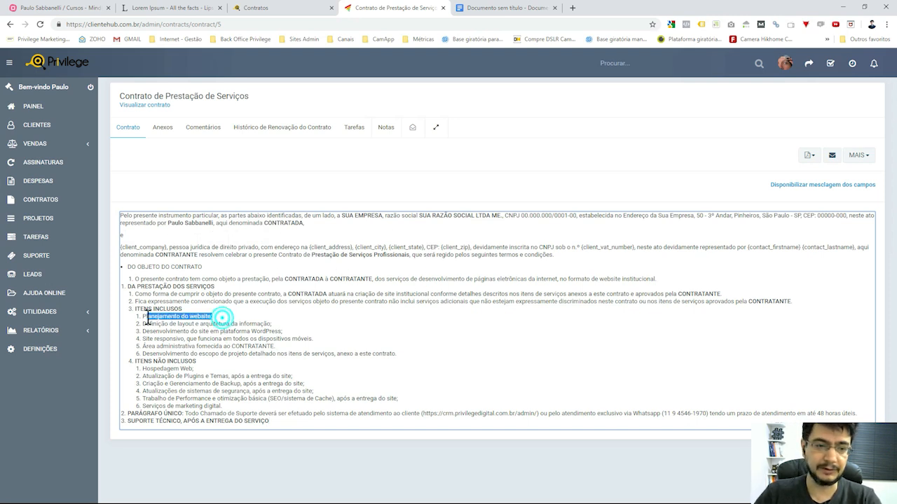
left_click(436, 348)
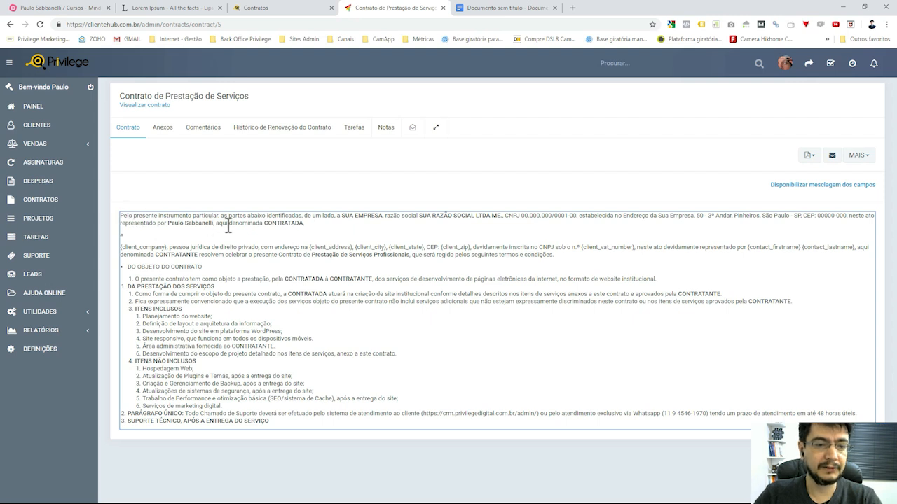
- Review the opening paragraph with the contracted company's details and the {client_company} merge field in the contract text
left_click_drag(231, 214, 384, 219)
left_click(342, 217)
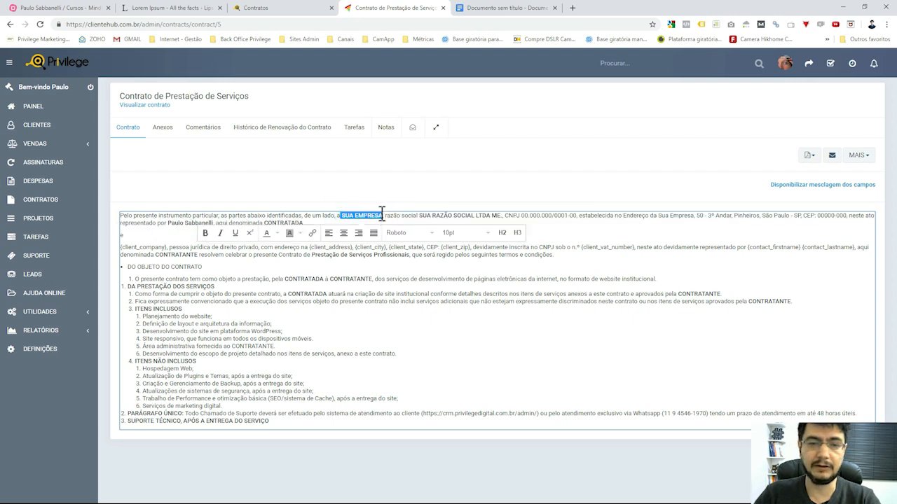
left_click(381, 212)
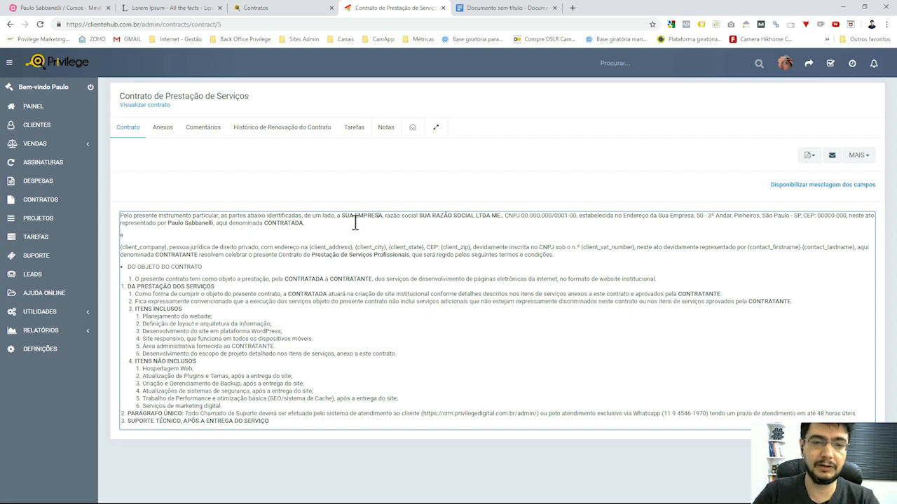
left_click_drag(351, 223, 126, 213)
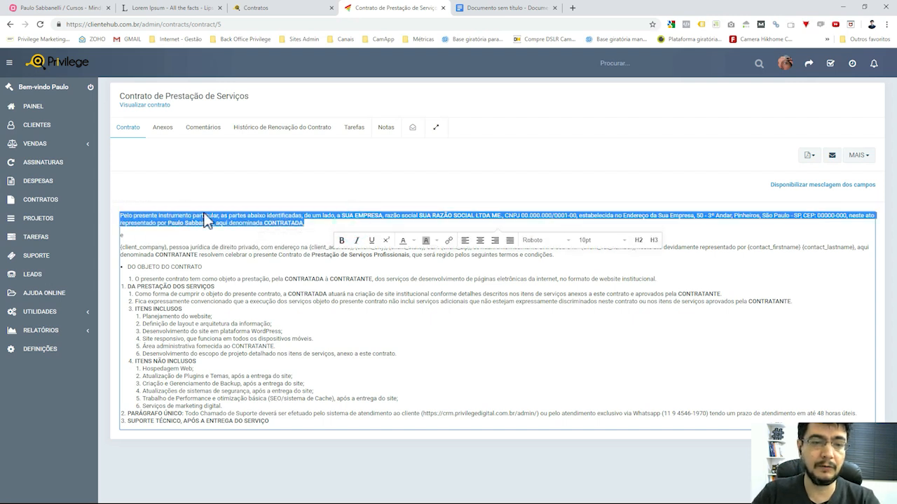
left_click(347, 227)
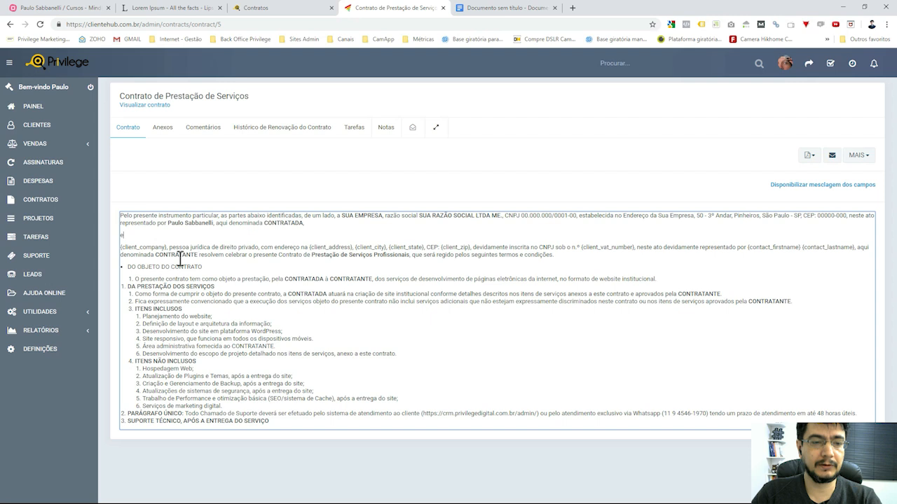
left_click_drag(166, 248, 121, 250)
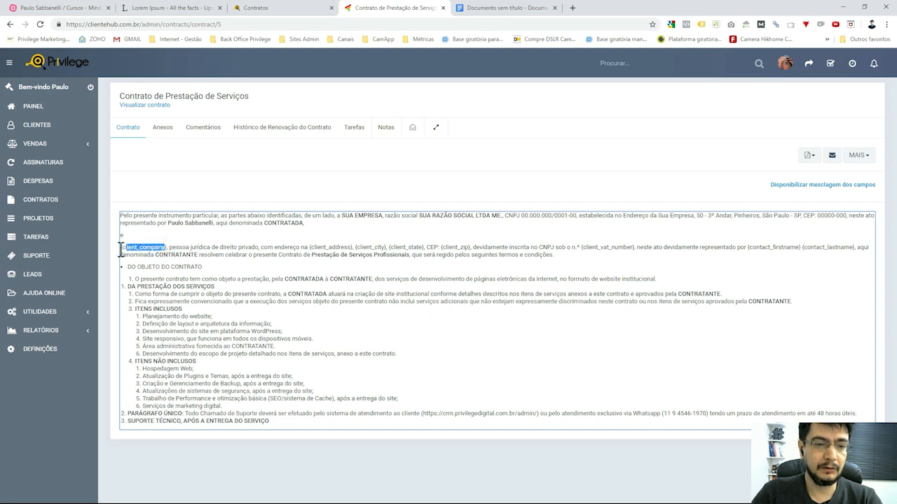
left_click(179, 248)
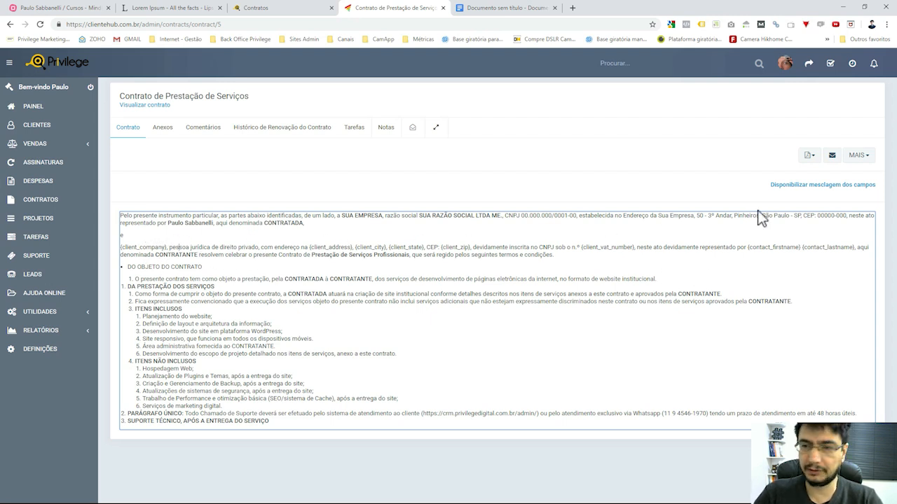
- Show the list of available merge fields, look through the contact, client and contract fields, and hide the list again
left_click(802, 186)
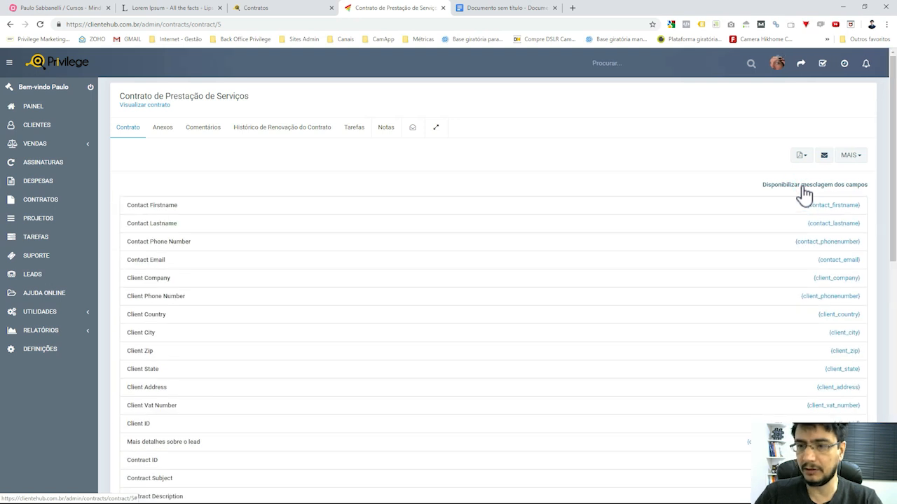
scroll(201, 297, "down", 3)
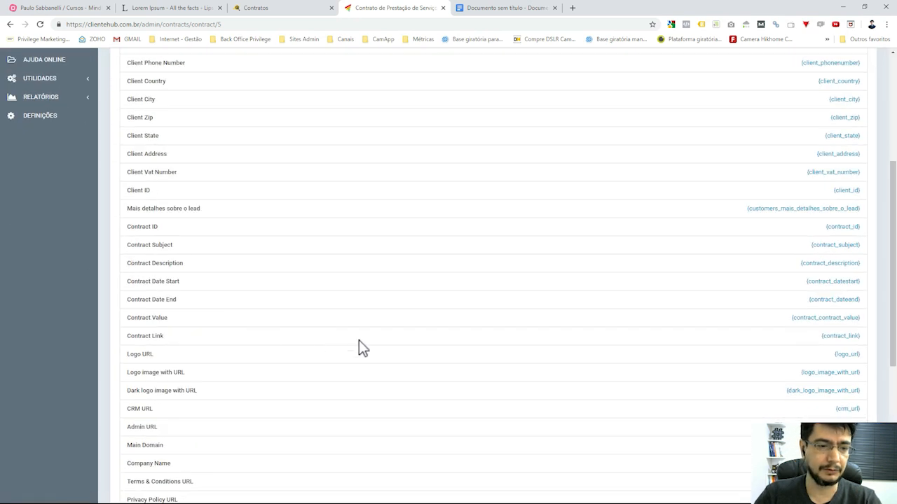
scroll(359, 345, "down", 1)
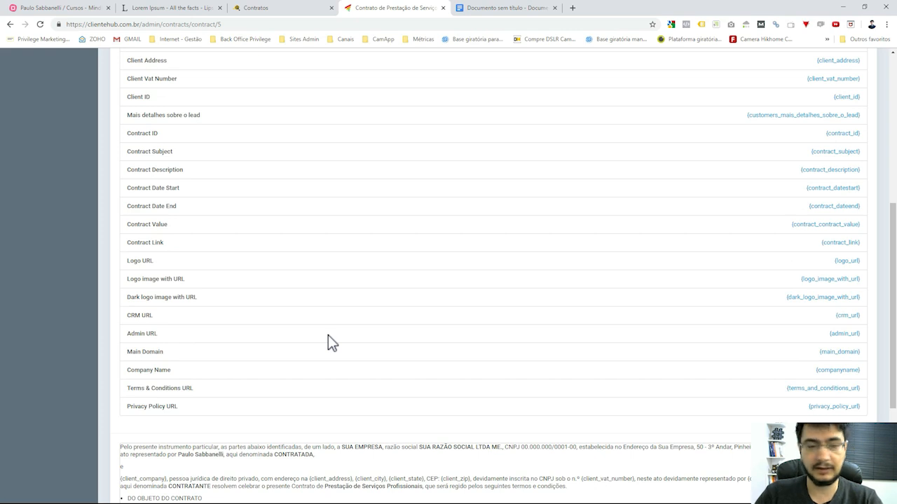
scroll(328, 336, "up", 2)
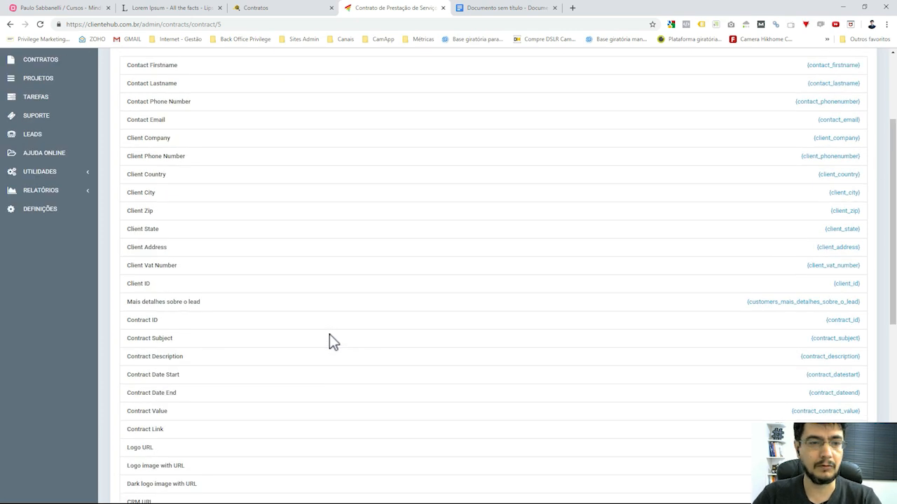
scroll(615, 232, "up", 1)
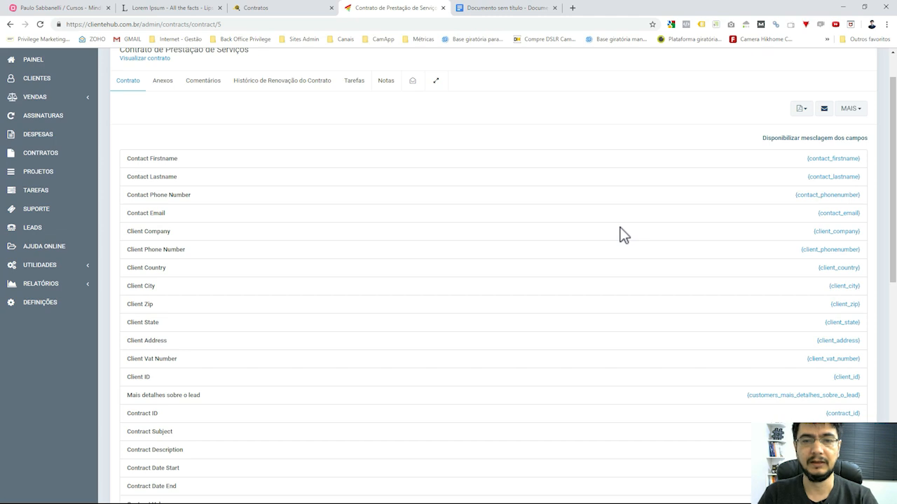
scroll(620, 232, "up", 1)
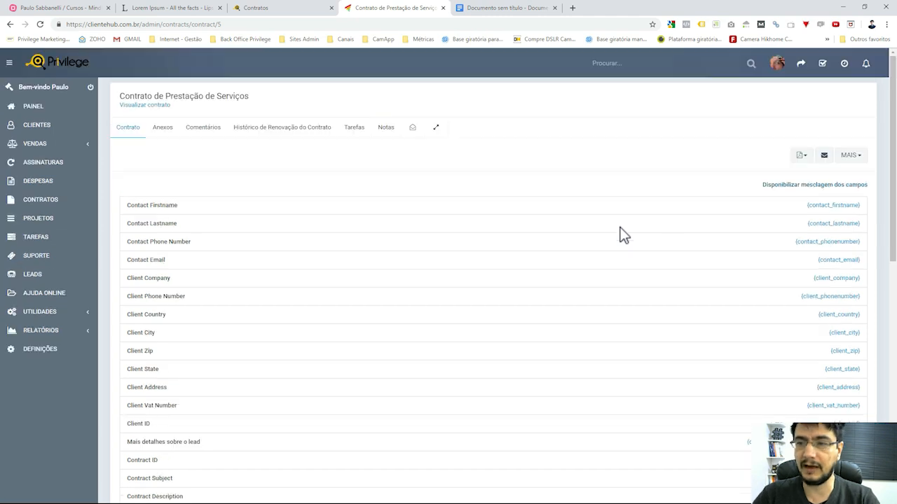
left_click(791, 186)
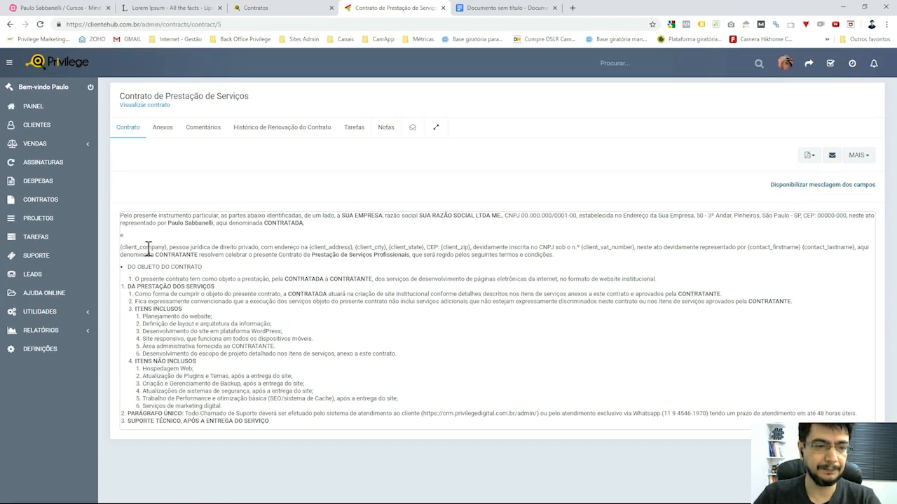
- Make the {client_company} and {client_address} merge fields in the client paragraph bold
left_click_drag(167, 248, 121, 247)
left_click(176, 248)
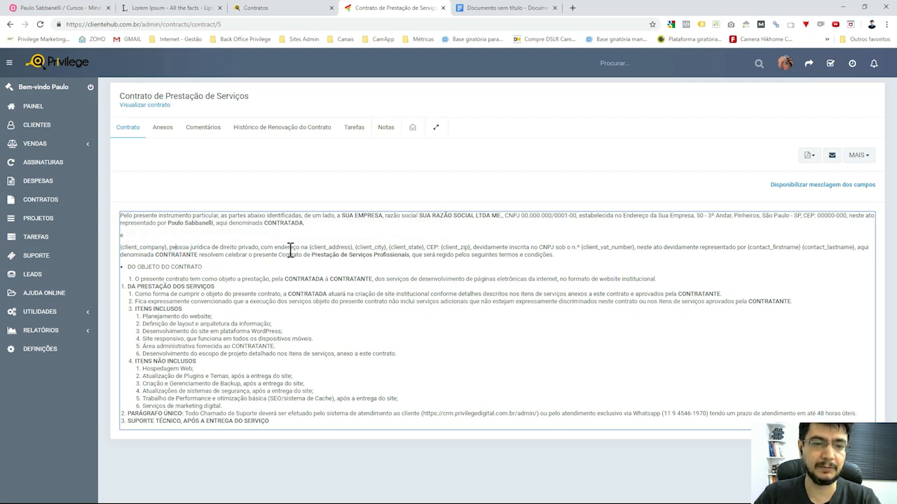
triple_click(137, 245)
double_click(138, 246)
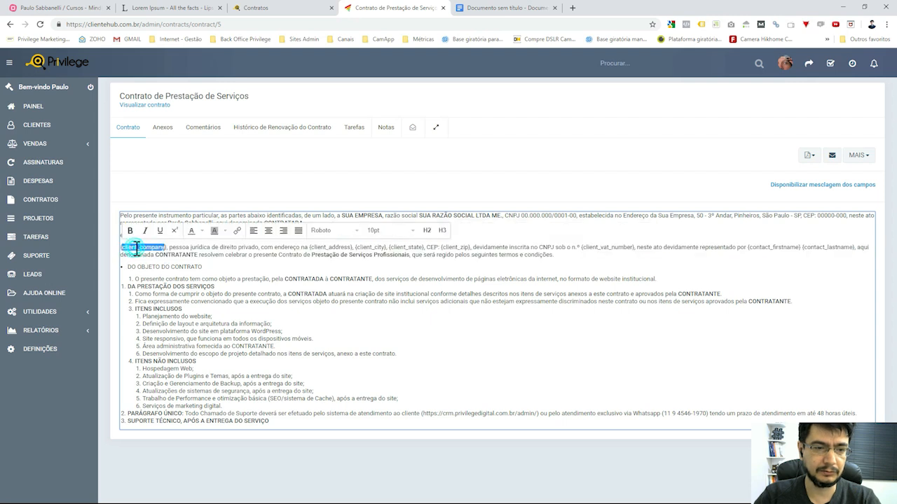
left_click(130, 231)
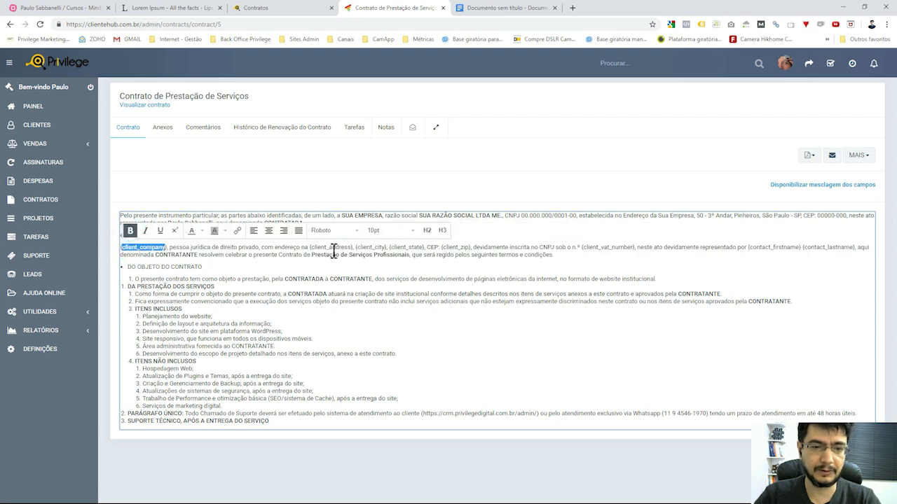
double_click(330, 246)
left_click(175, 231)
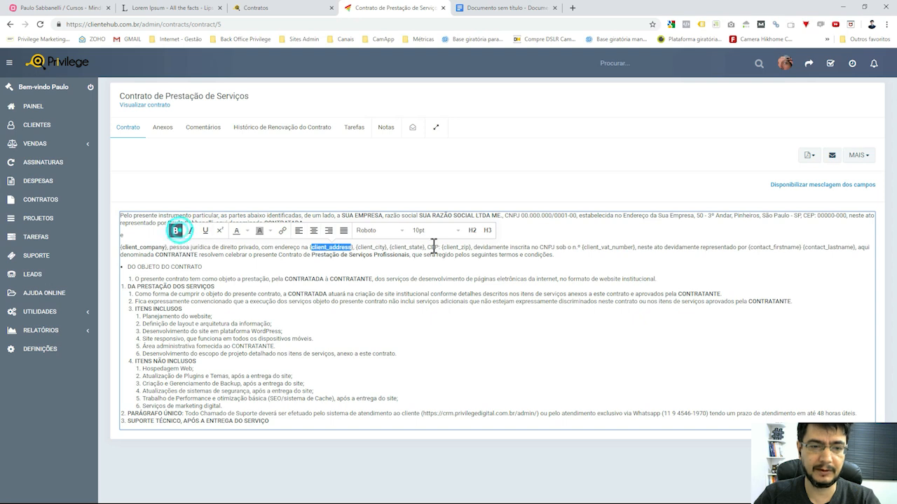
- Apply bold to the {client_city}, {client_state} and {client_zip} merge fields in the client paragraph
double_click(369, 246)
left_click(216, 232)
double_click(407, 246)
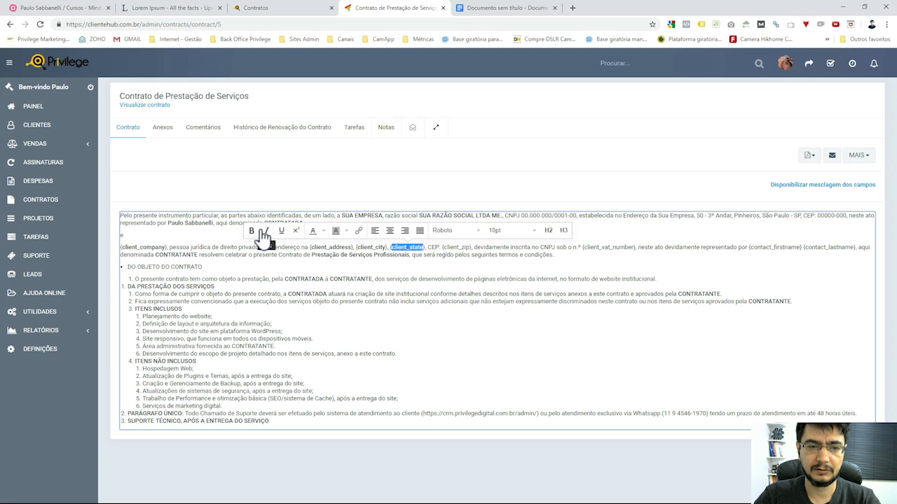
left_click(251, 231)
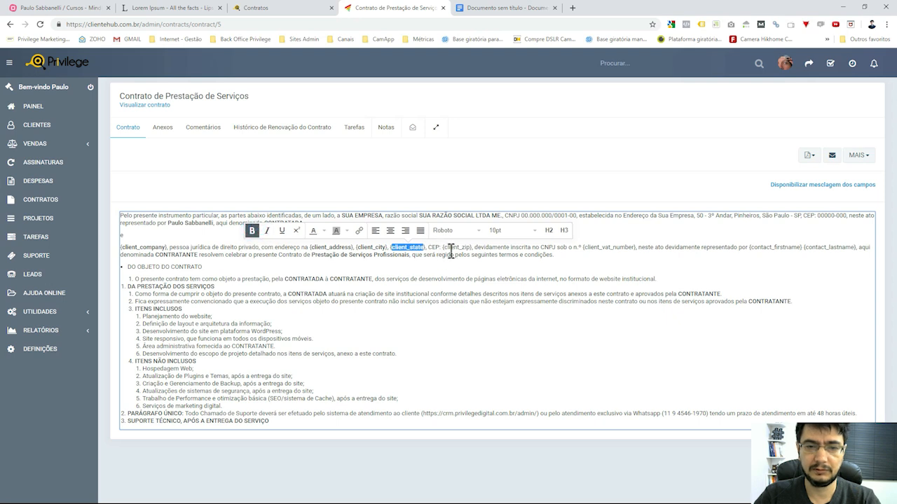
double_click(453, 247)
left_click(304, 232)
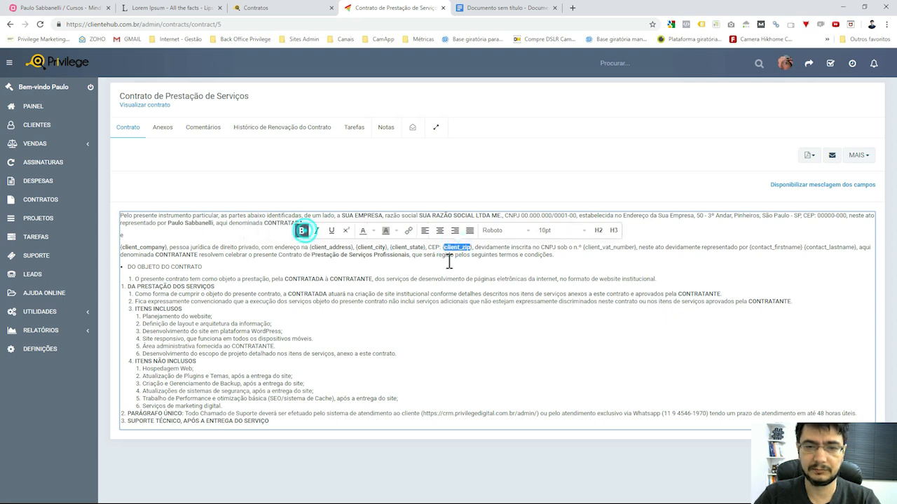
- Bold the {client_vat_number}, {contact_firstname} and {contact_lastname} merge fields in the client paragraph
left_click(603, 247)
double_click(602, 246)
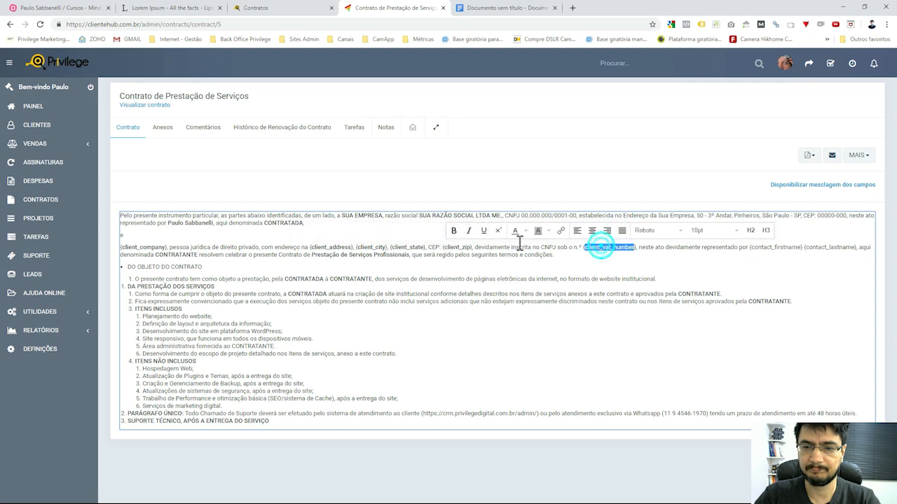
left_click(454, 231)
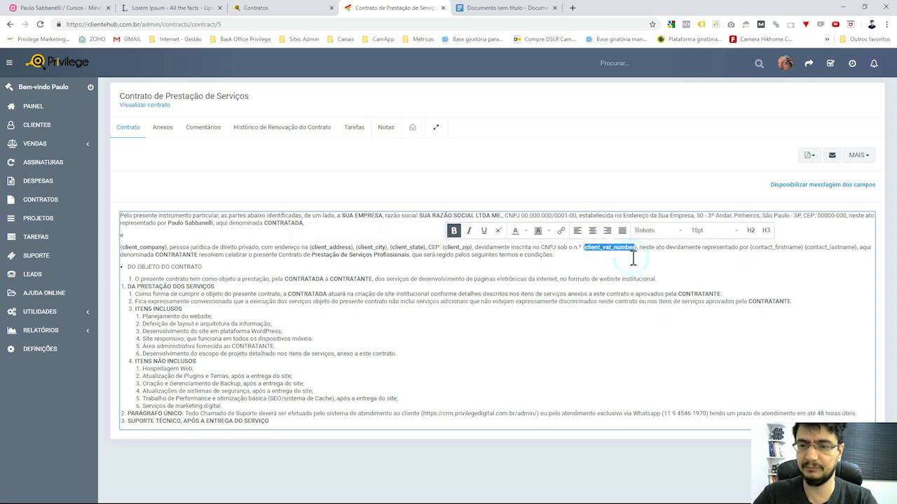
left_click(633, 259)
double_click(775, 247)
left_click(481, 230)
double_click(812, 246)
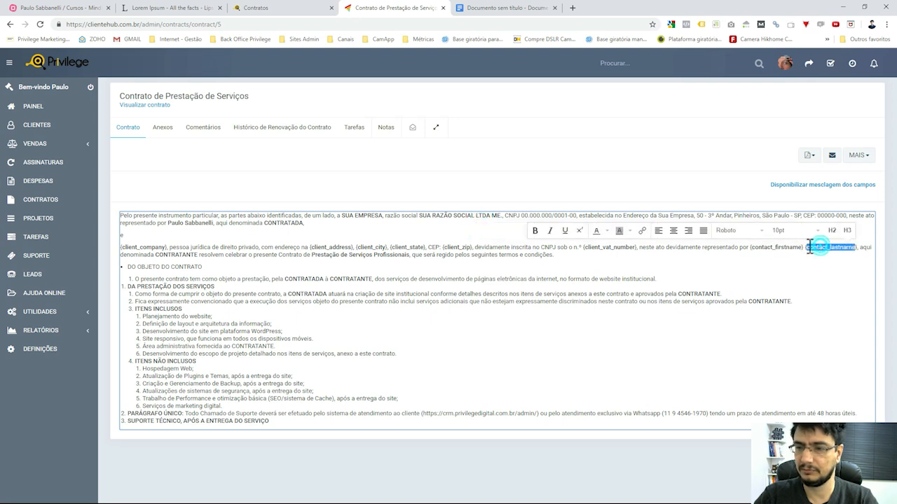
left_click(535, 230)
left_click(585, 259)
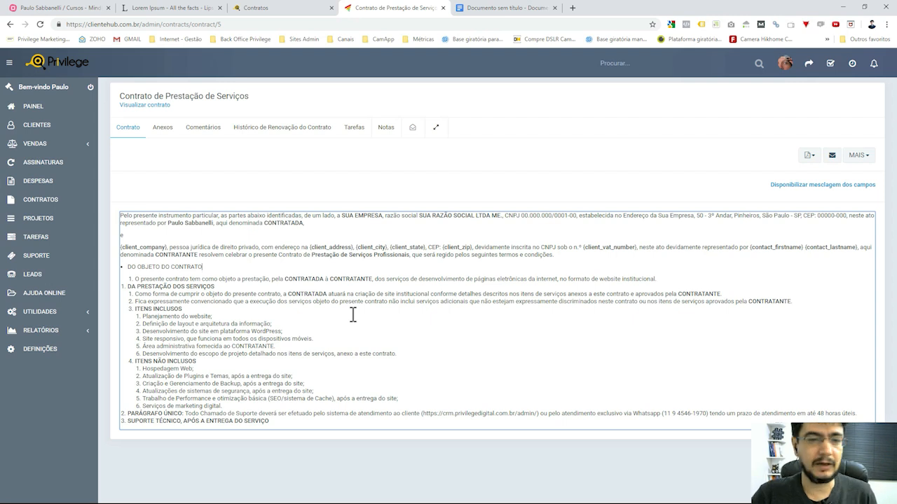
- Examine the opening paragraph, the {client_vat_number} field and the representative's {contact_firstname} and {contact_lastname} fields in the contract text
triple_click(216, 215)
left_click(358, 229)
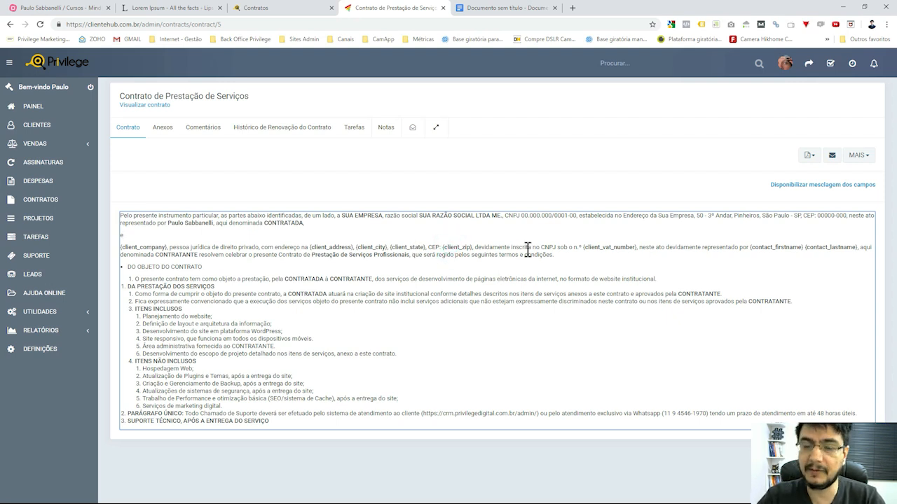
left_click_drag(582, 247, 639, 252)
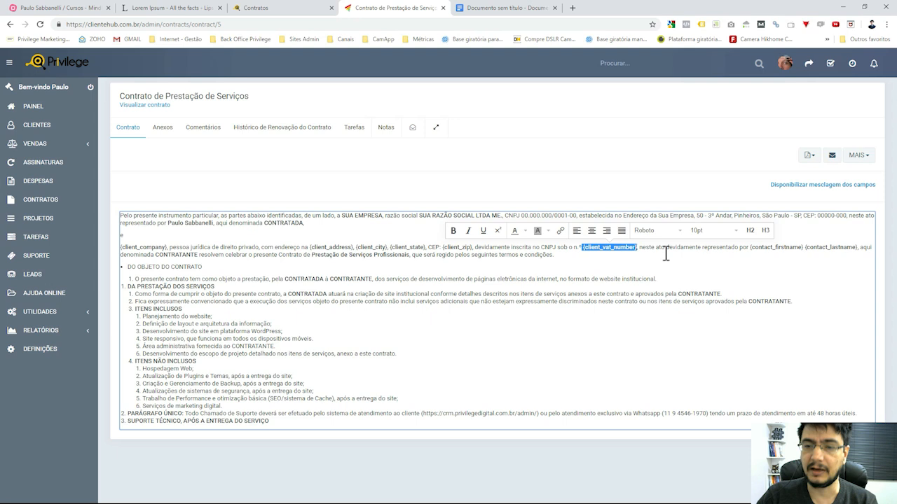
left_click(667, 252)
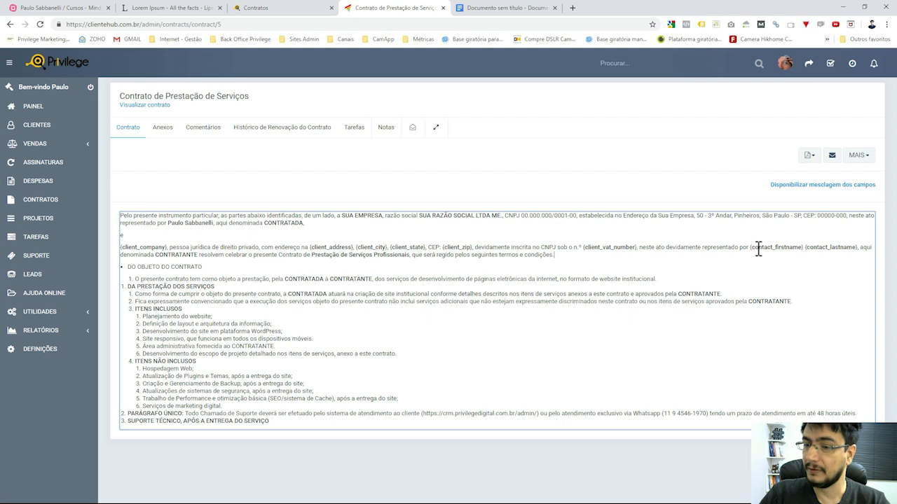
left_click_drag(751, 247, 804, 250)
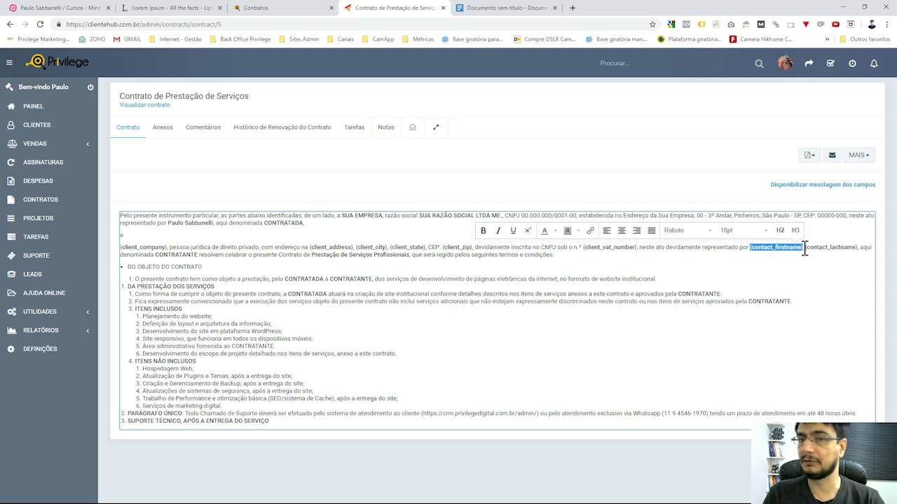
left_click(778, 257)
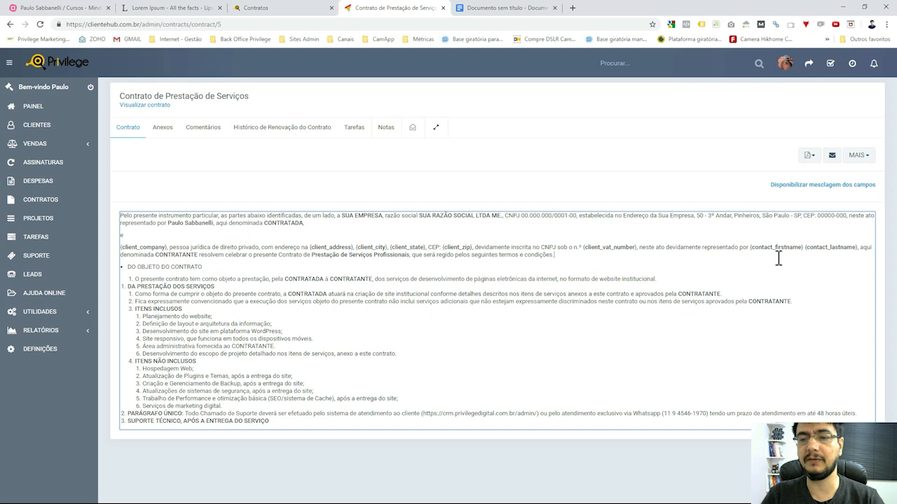
left_click(700, 247)
left_click_drag(705, 247, 857, 251)
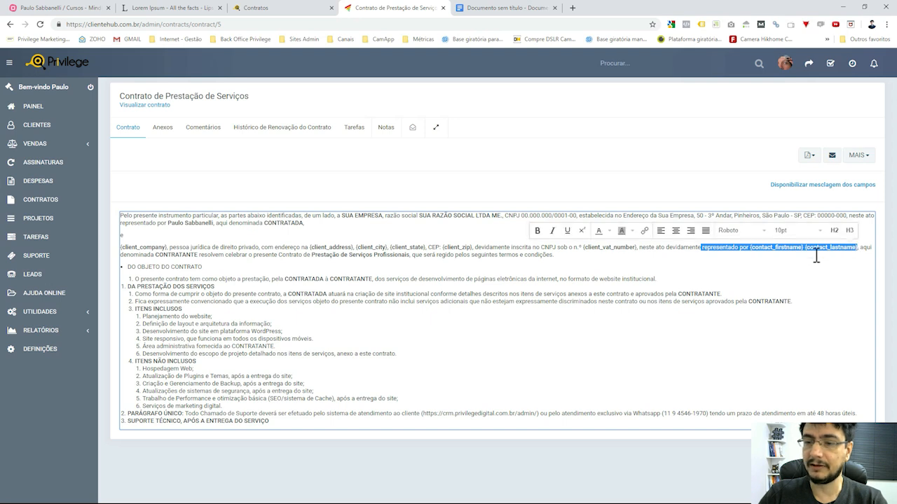
left_click(816, 254)
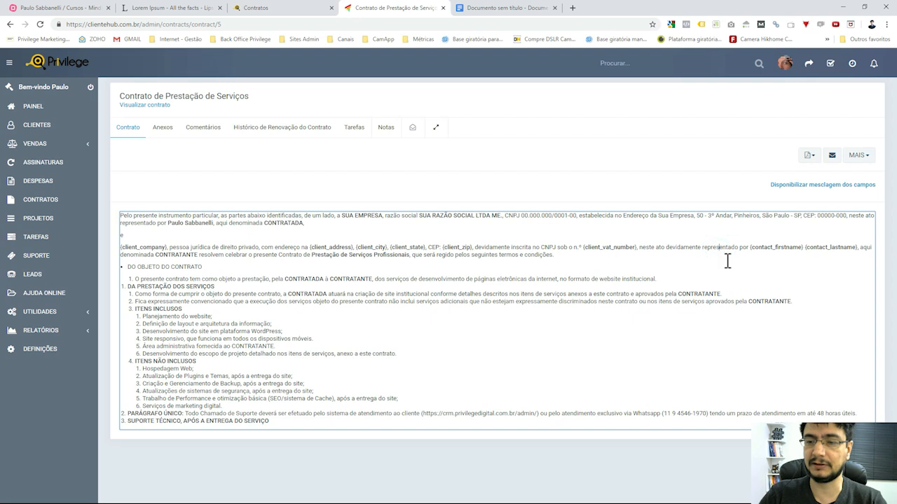
left_click_drag(701, 248, 804, 249)
left_click(753, 251)
left_click(831, 248)
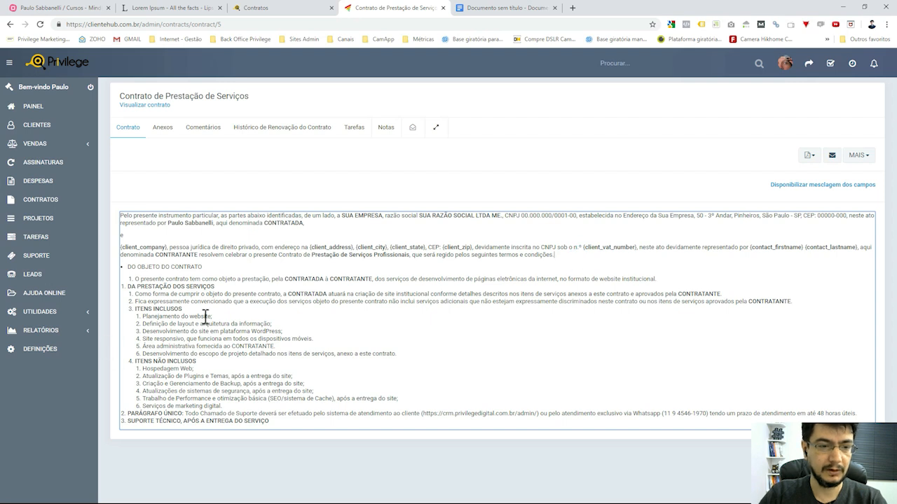
- Review the CONTRATANTE designation, the closing words of the client paragraph and the heading "DO OBJETO DO CONTRATO"
double_click(155, 254)
left_click(270, 265)
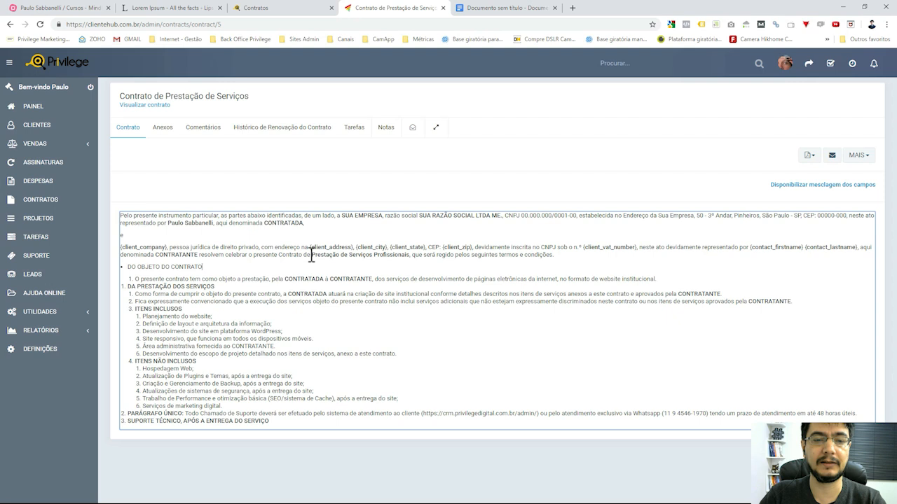
left_click_drag(280, 255, 578, 257)
left_click(368, 273)
left_click(579, 256)
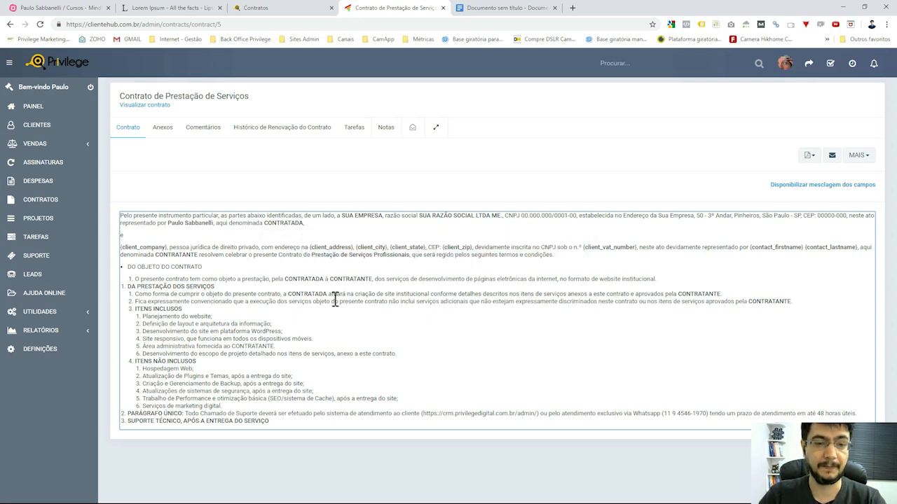
left_click_drag(226, 267, 119, 266)
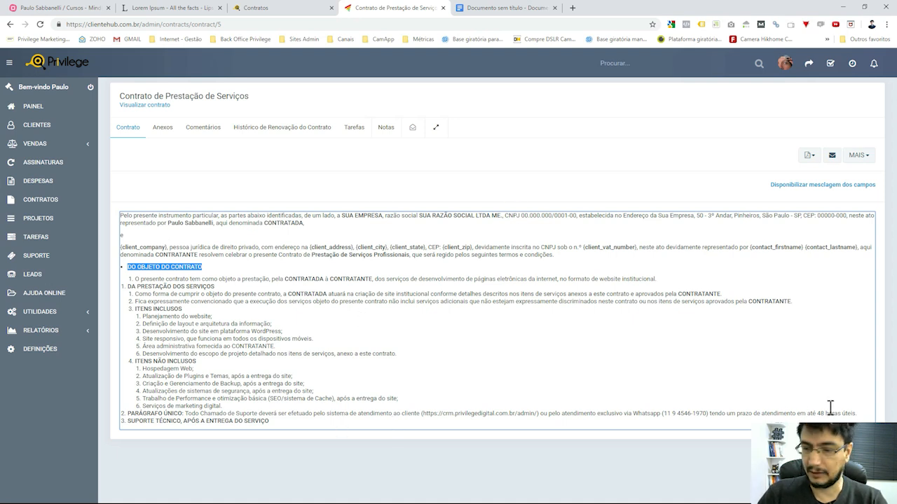
- Insert a blank line between the PARÁGRAFO ÚNICO clause and the heading "SUPORTE TÉCNICO, APÓS A ENTREGA DO SERVIÇO", splitting the numbered list
left_click(864, 415)
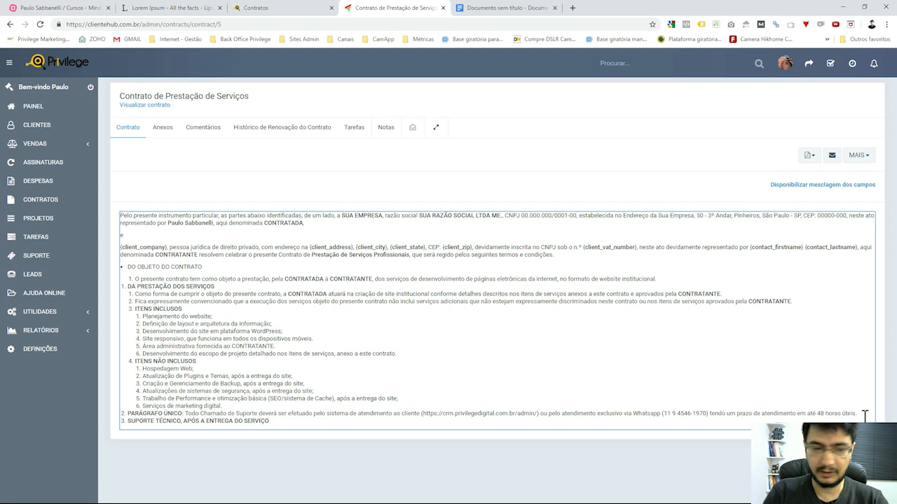
key("Return")
key("Return")
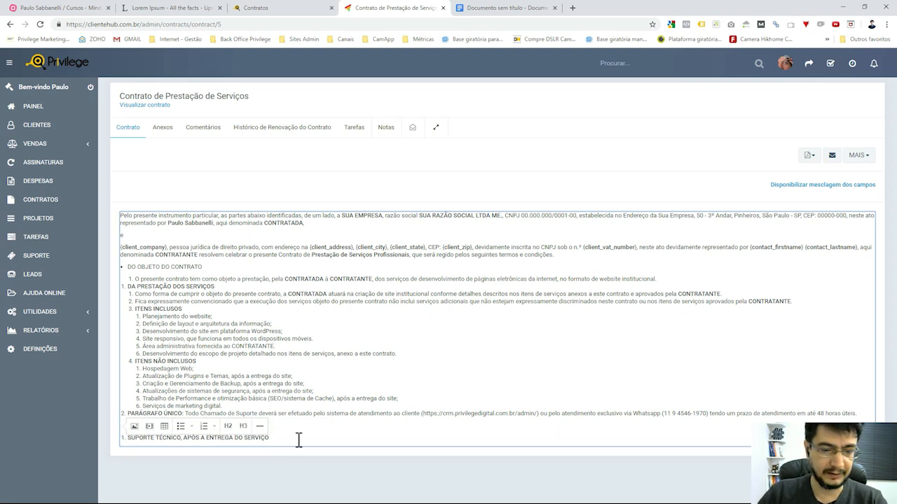
left_click(330, 423)
key("BackSpace")
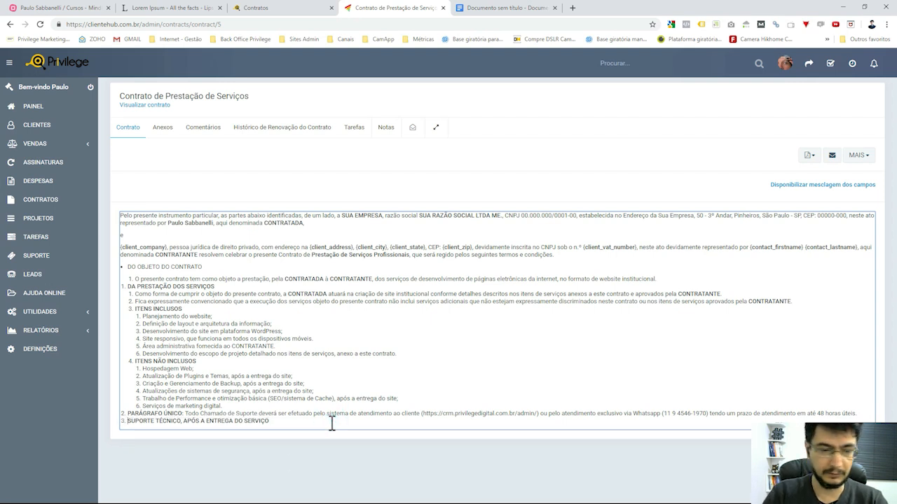
key("Return")
key("Return")
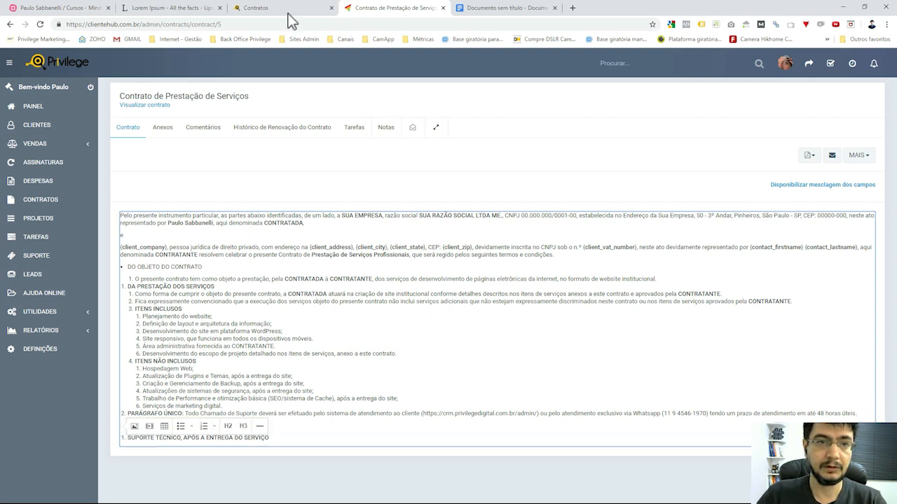
- Copy the four Lorem Ipsum sections, headings included, from the Lorem Ipsum website as filler text
left_click(153, 8)
left_click_drag(232, 237, 294, 305)
left_click(293, 285)
left_click_drag(237, 235, 531, 350)
scroll(358, 315, "down", 2)
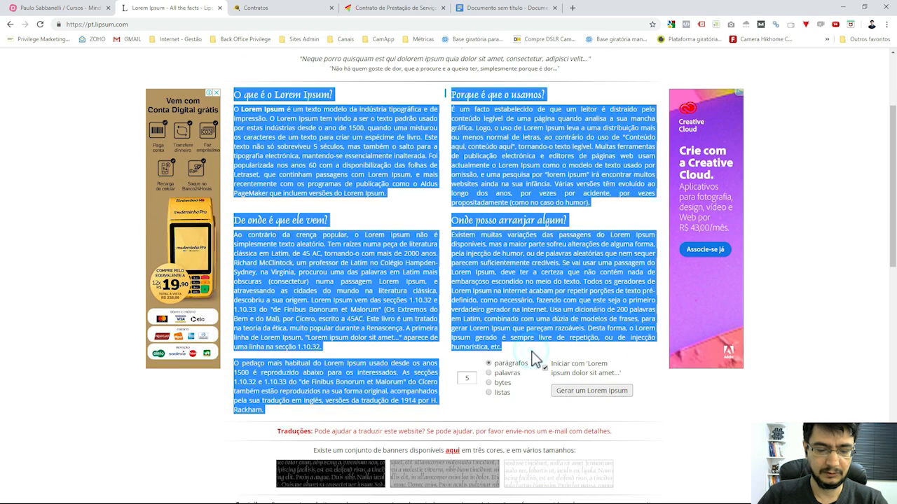
- Paste the copied Lorem Ipsum sections into the contract text below the SUPORTE TÉCNICO heading
left_click(280, 8)
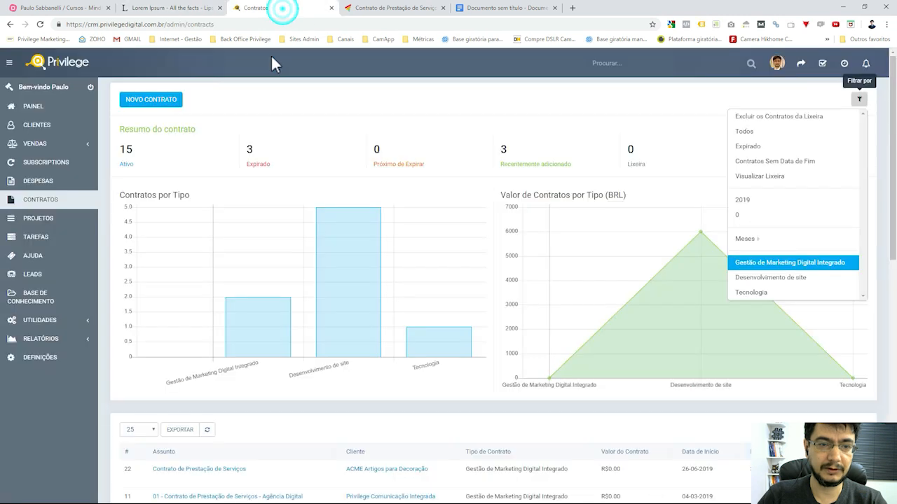
left_click(394, 8)
left_click(322, 435)
key("Return")
key("ctrl+v")
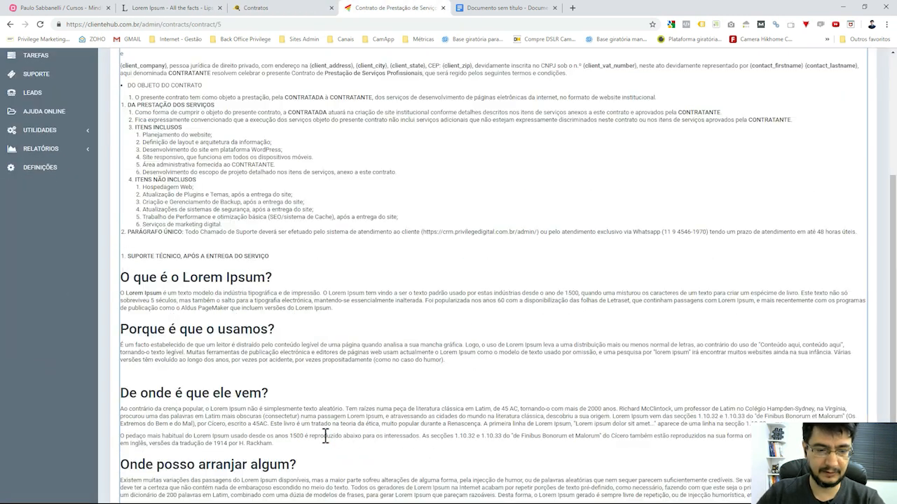
- Examine the pasted headings "O que é o Lorem Ipsum?" and "Porque é que o usamos?", look over the whole contract and leave its text editor
left_click(160, 277)
left_click(265, 277, "shift")
left_click(314, 278)
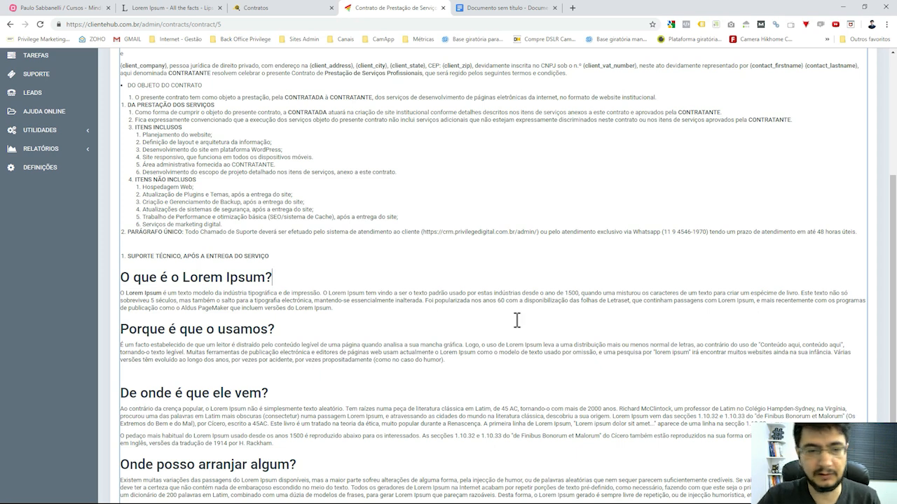
left_click(287, 277)
left_click_drag(213, 283, 120, 285)
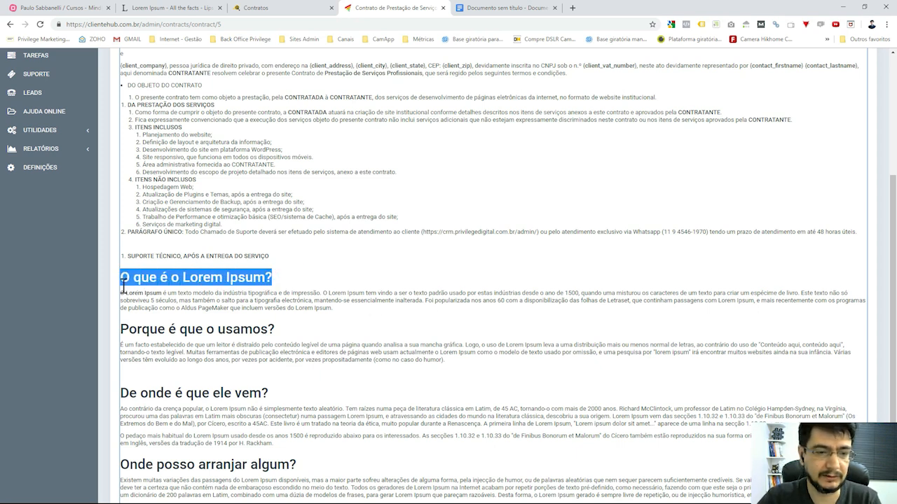
triple_click(172, 283)
triple_click(207, 329)
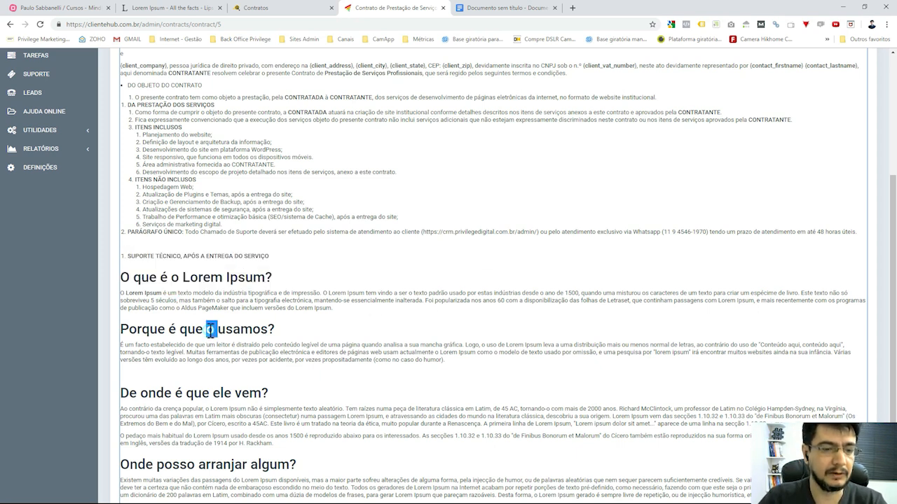
scroll(476, 339, "down", 1)
scroll(633, 357, "up", 4)
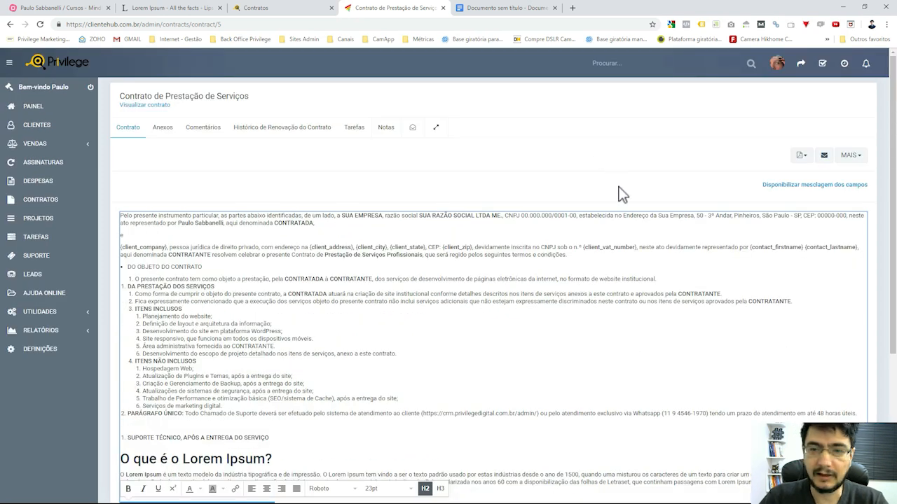
scroll(691, 288, "down", 3)
scroll(705, 346, "up", 3)
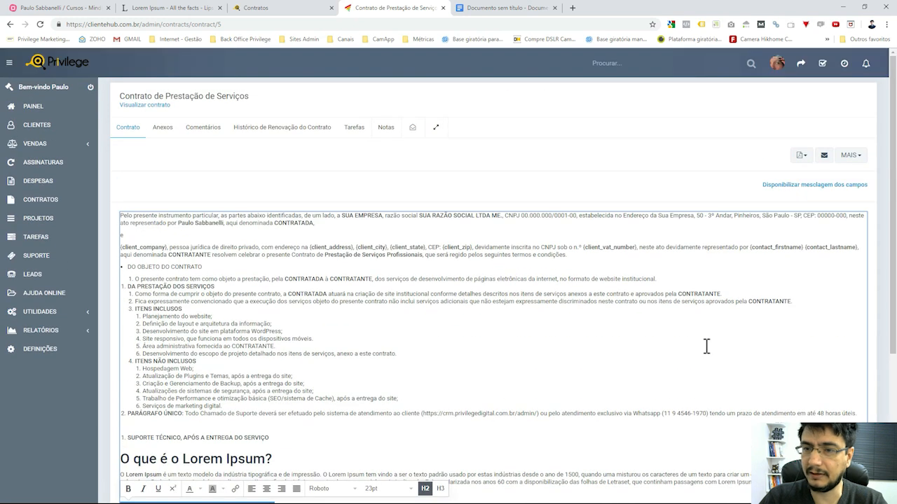
left_click(675, 196)
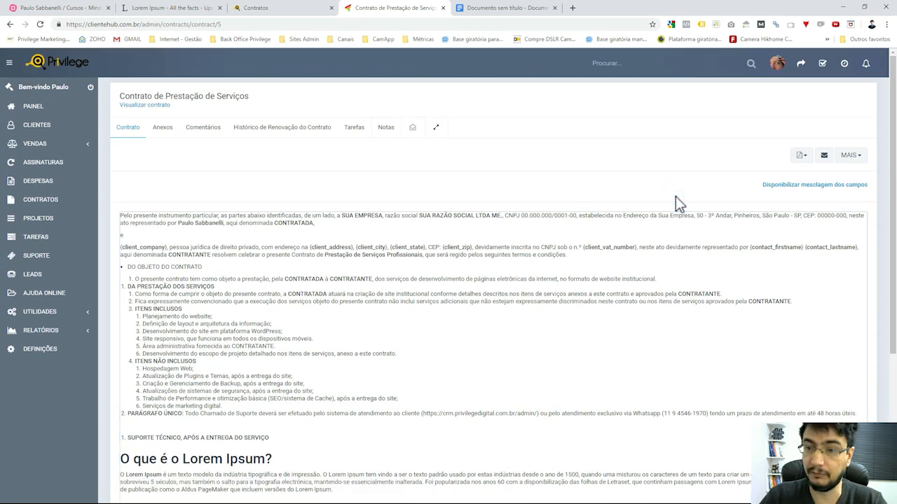
- View the contract as a PDF, read through its pages and return to the contract record
left_click(802, 157)
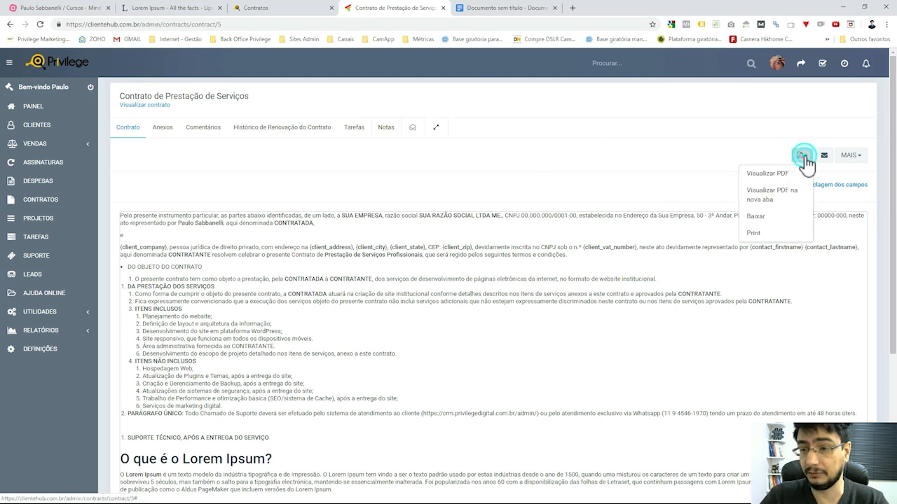
left_click(790, 176)
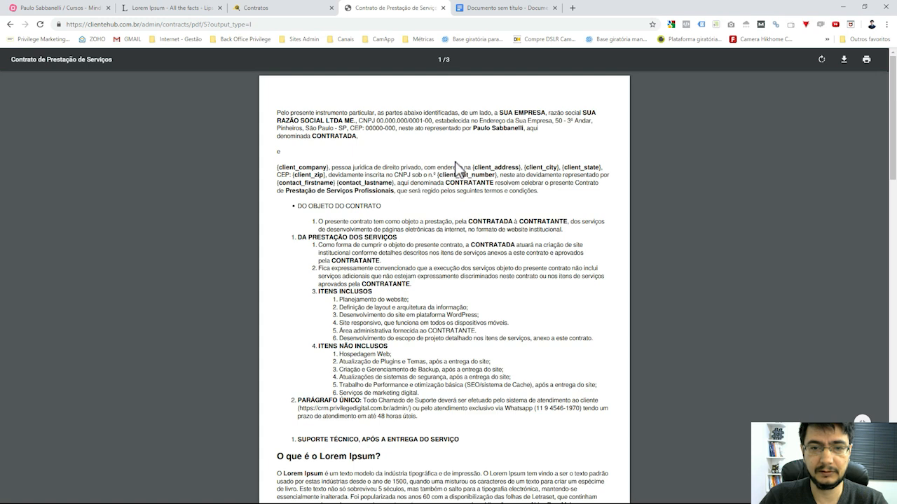
scroll(556, 278, "down", 4)
scroll(556, 278, "up", 3)
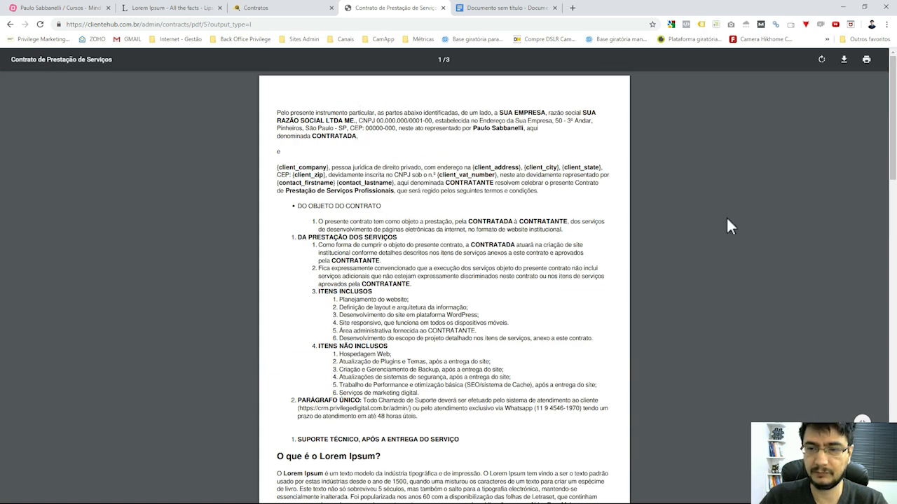
left_click(296, 8)
left_click(368, 8)
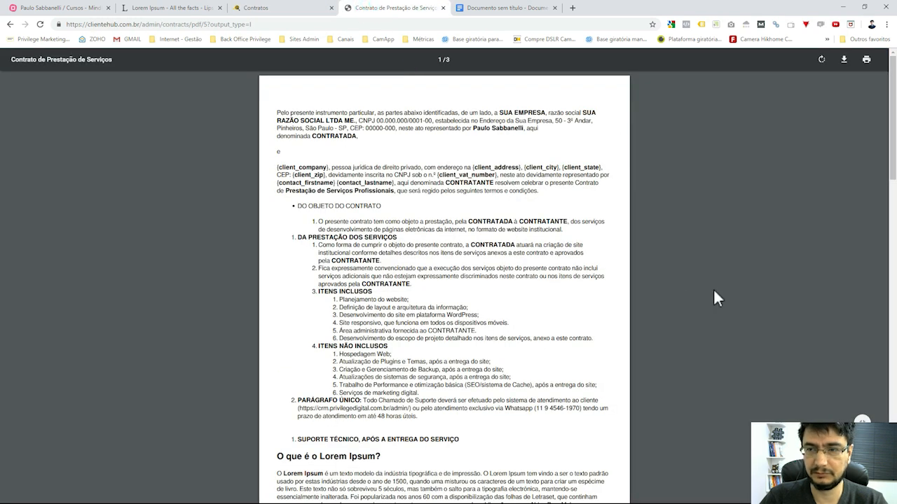
left_click(10, 23)
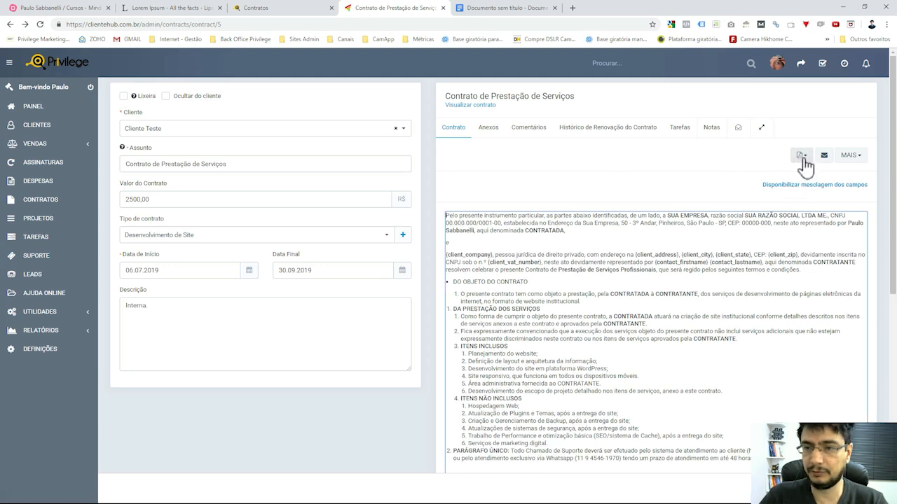
- View the contract PDF in a new tab, close it and check the remaining PDF options
left_click(801, 156)
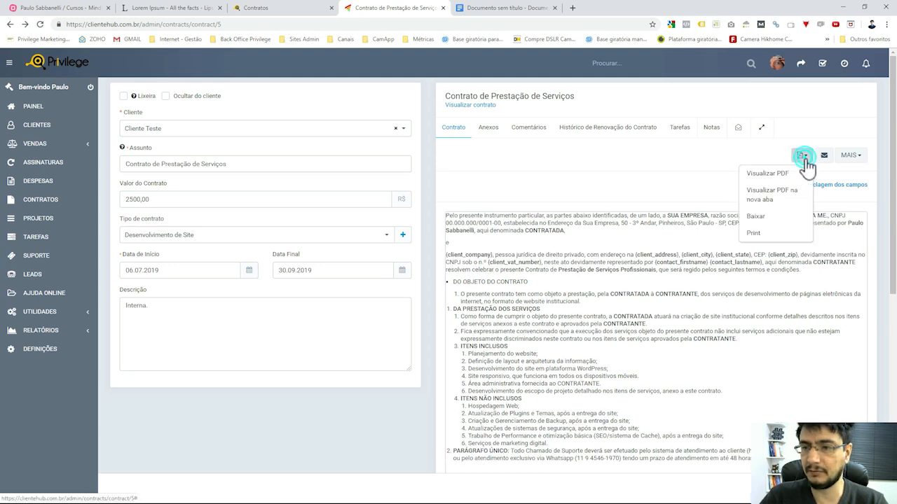
left_click(783, 202)
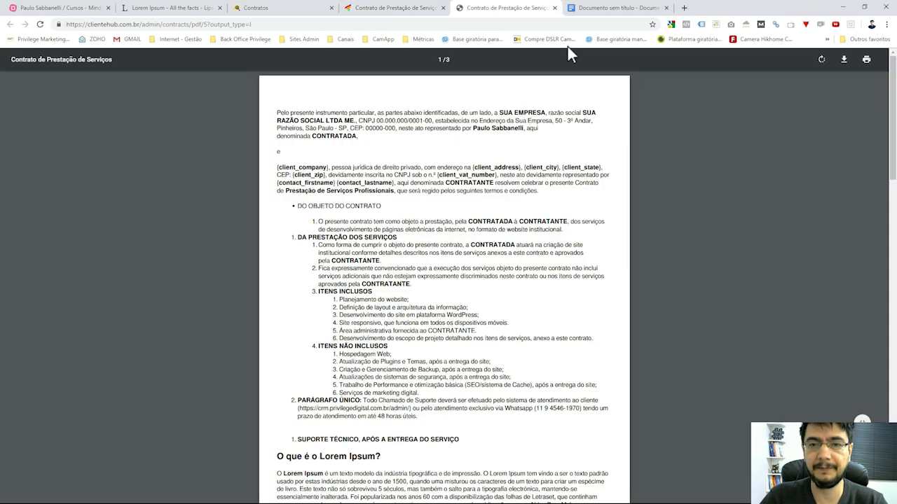
left_click(555, 7)
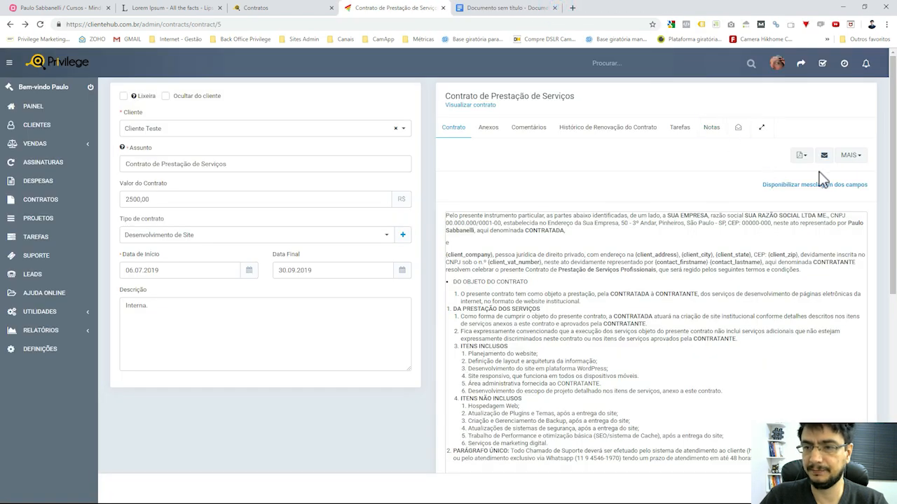
left_click(801, 156)
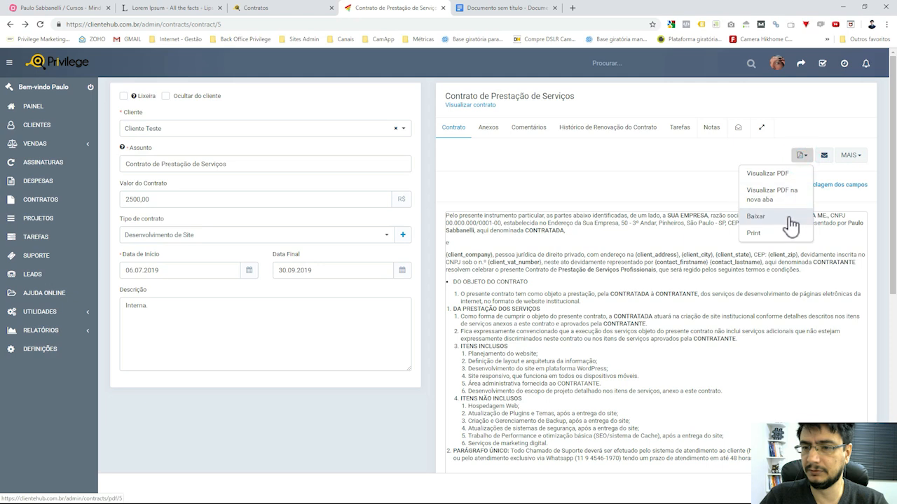
- Open the form for e-mailing the contract and add a blank line between "Kind Regards," and {email_signature} in its message
left_click(825, 159)
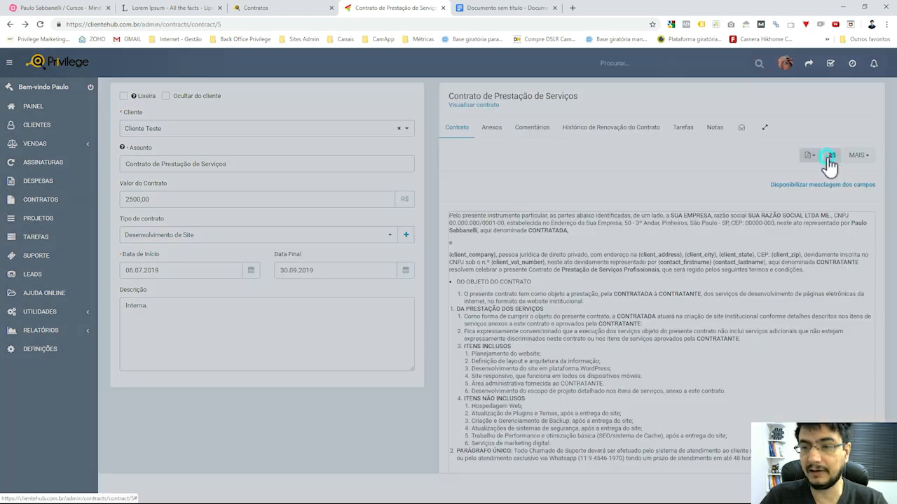
left_click_drag(428, 351, 315, 283)
left_click(514, 283)
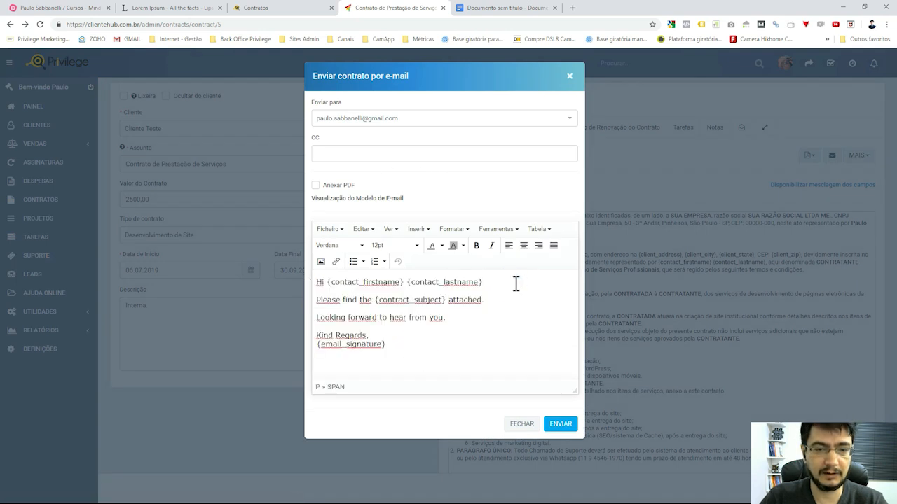
left_click(391, 335)
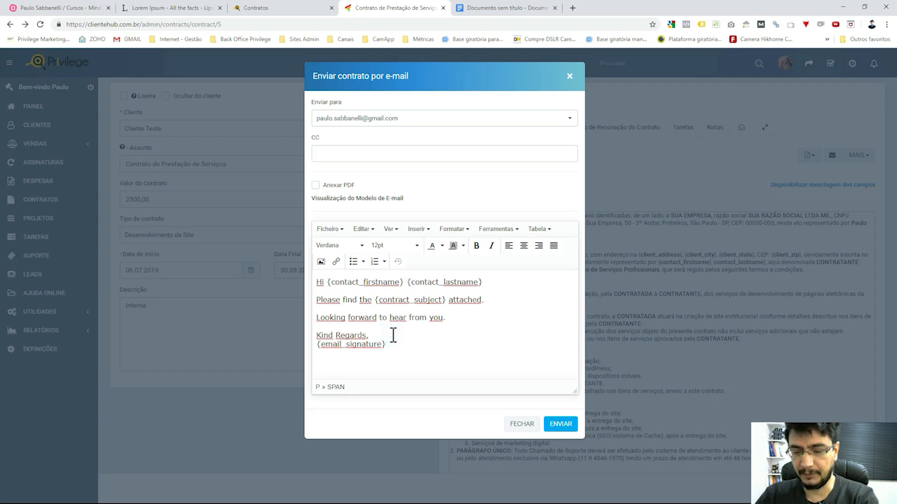
key("shift+Return")
key("shift+Right")
key("Up")
key("Up")
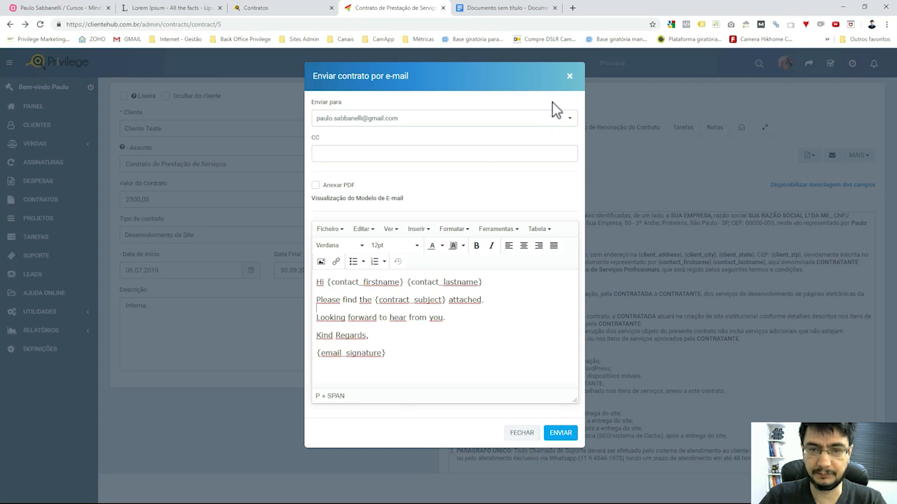
- Fill the CC field with the suggested e-mail address and close the e-mail form without sending
left_click(535, 149)
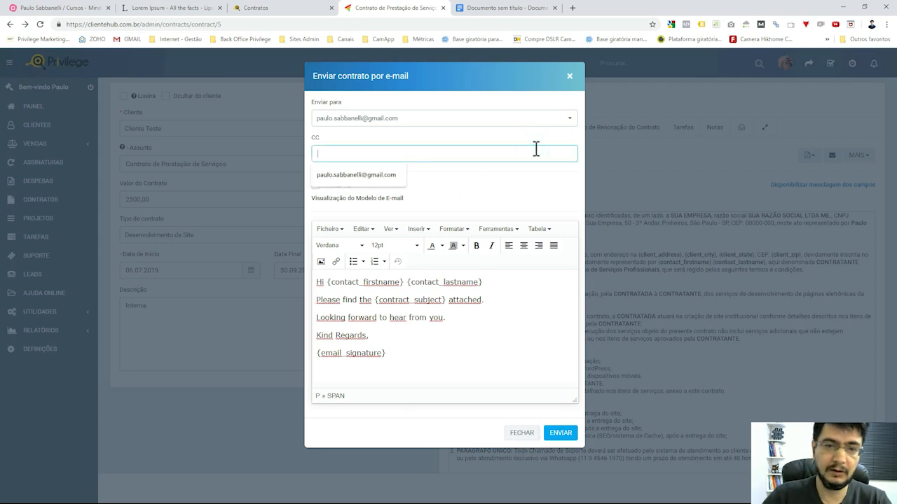
left_click(396, 175)
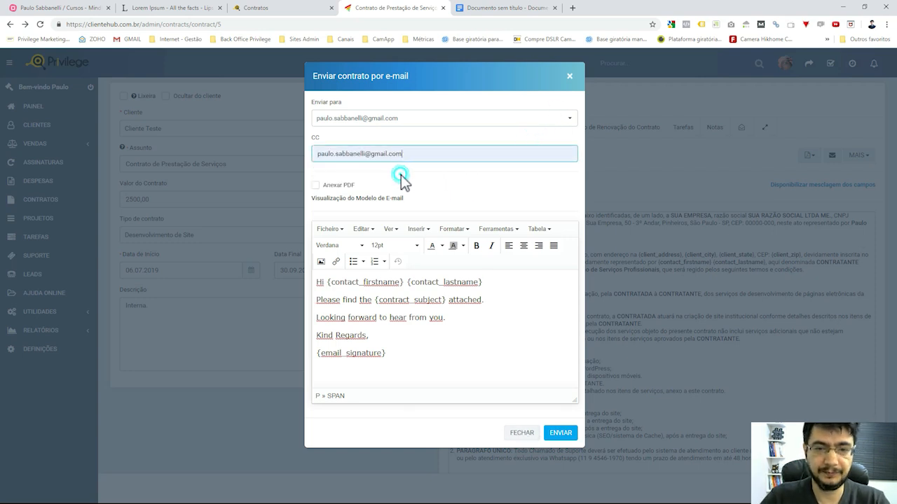
triple_click(432, 153)
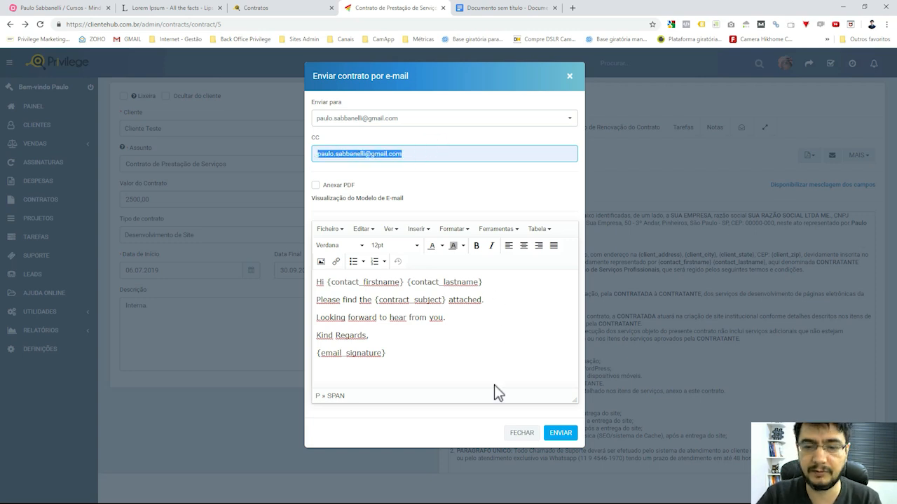
left_click(518, 432)
- Open the client-facing view of the contract and examine its text, summary details and contract value
left_click(859, 156)
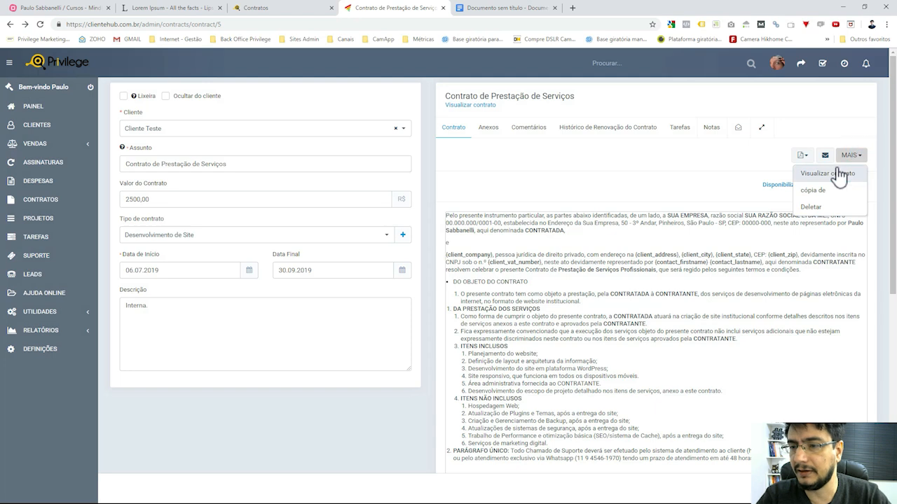
left_click(837, 176)
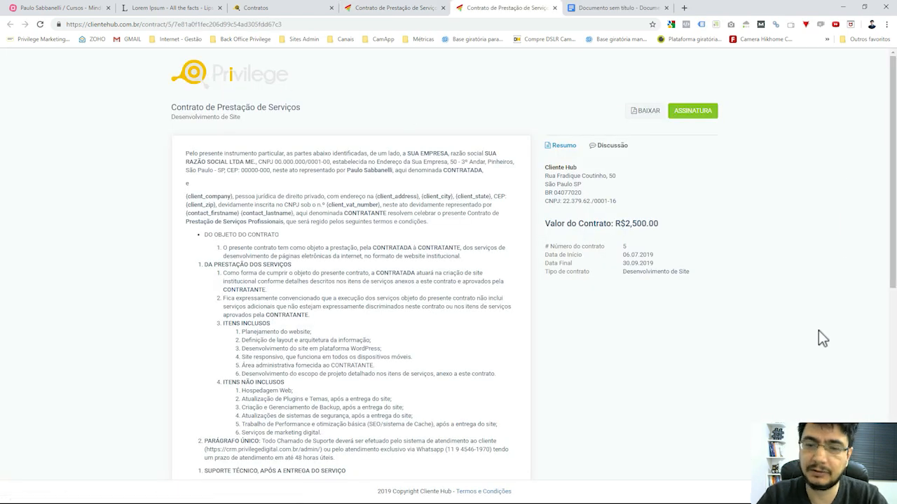
scroll(808, 328, "down", 5)
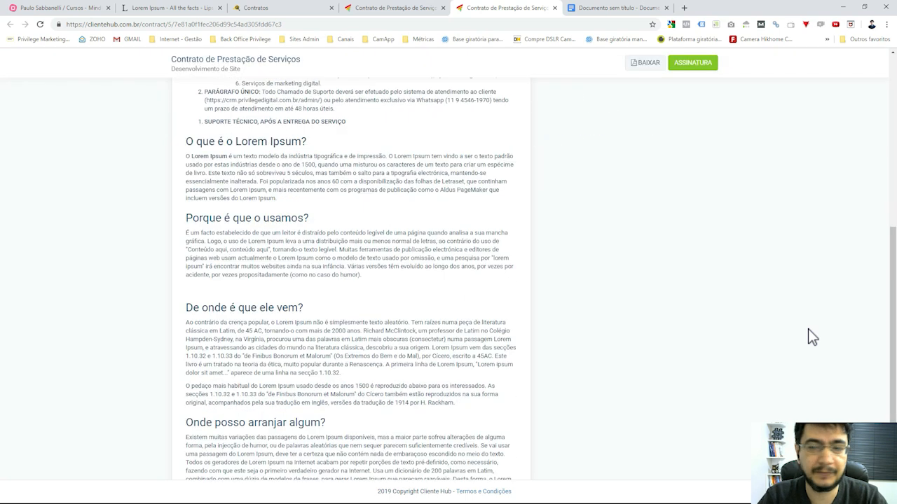
scroll(808, 328, "up", 5)
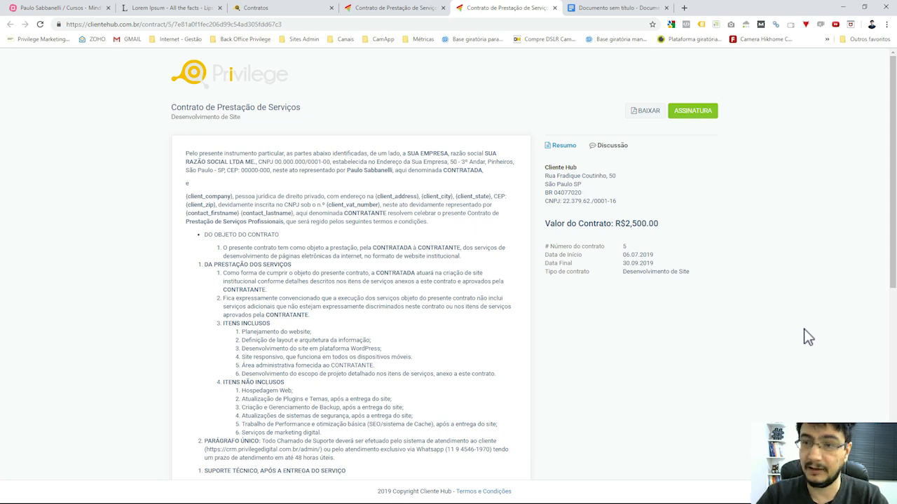
scroll(803, 329, "down", 5)
scroll(803, 328, "up", 5)
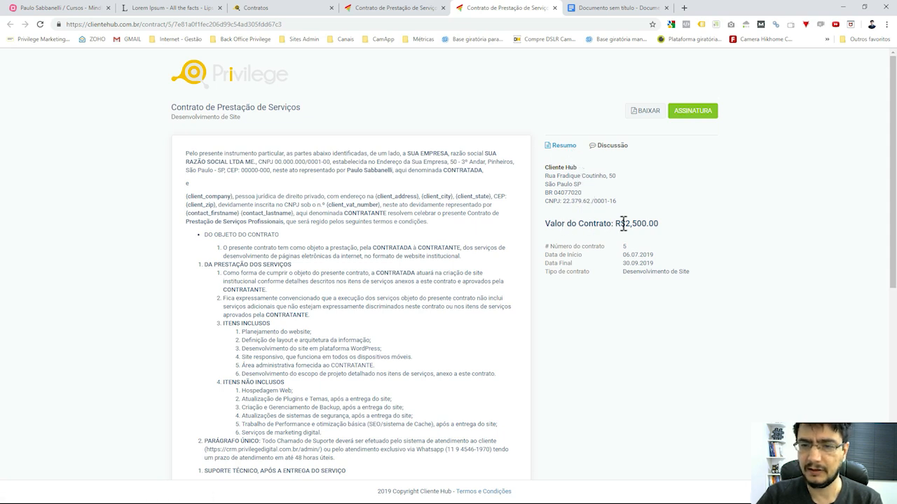
left_click_drag(616, 223, 667, 234)
left_click(732, 241)
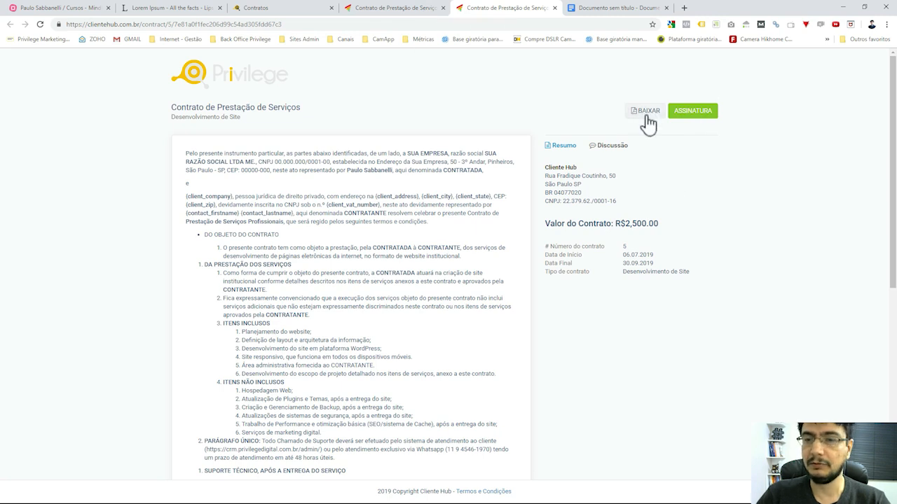
- Check the signature and identity confirmation form in the client-facing contract, dismiss it unsigned and return to the contract's admin page
left_click(706, 114)
left_click(575, 74)
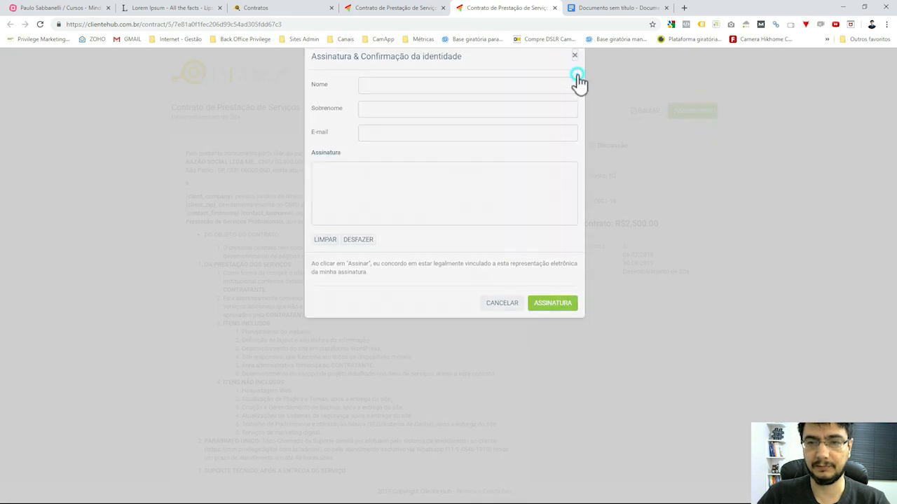
left_click(415, 9)
left_click(516, 10)
left_click(553, 7)
- Check the additional actions available for the contract and look over its attachments and comments sections
left_click(852, 156)
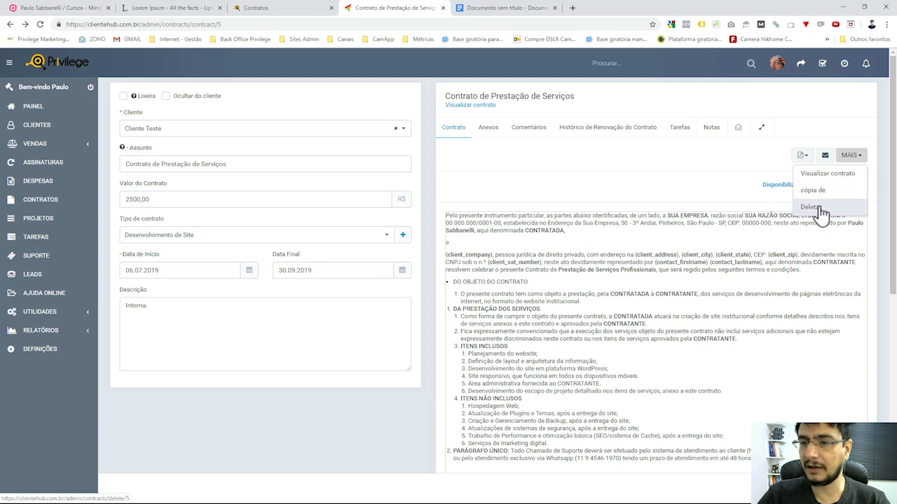
left_click(812, 112)
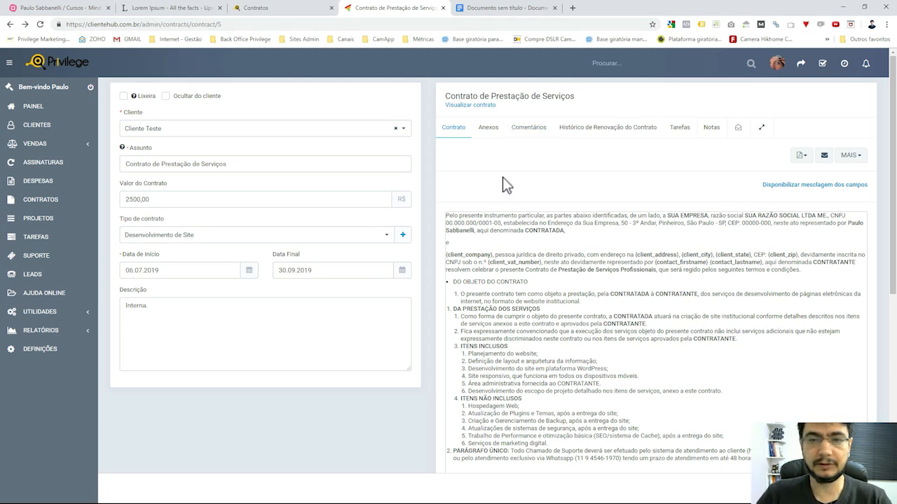
left_click(492, 138)
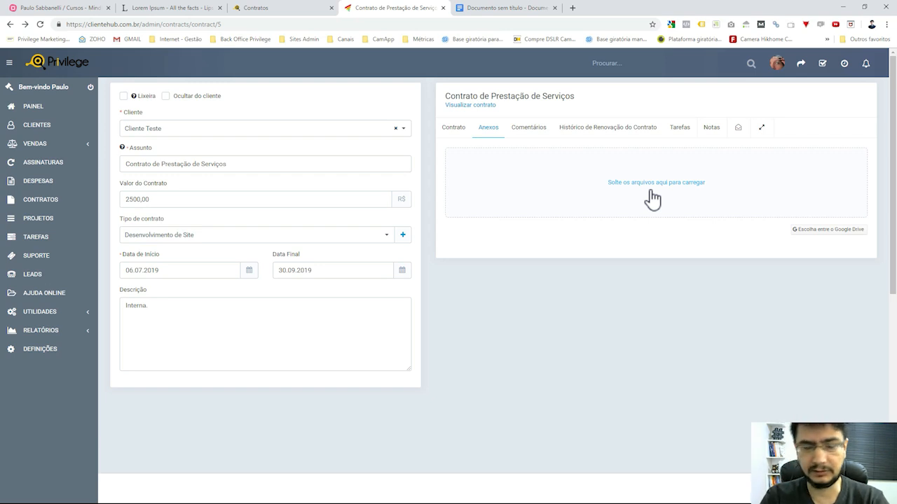
left_click(541, 139)
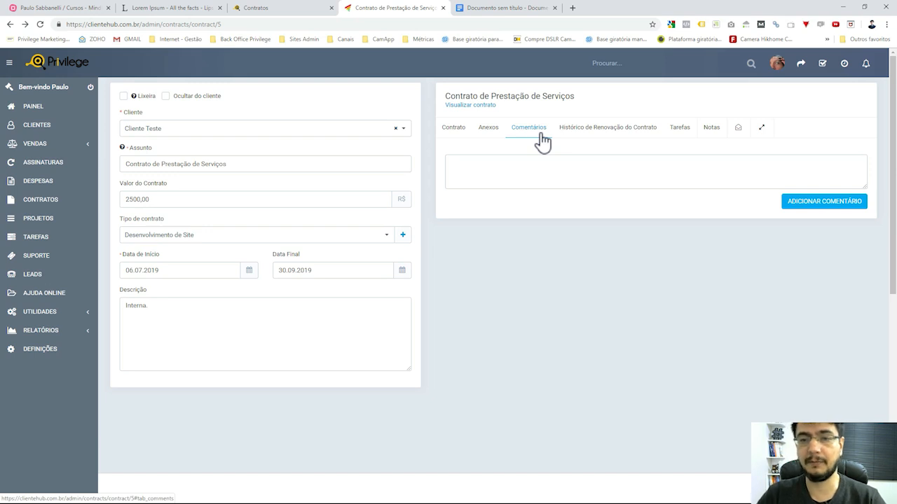
left_click(559, 170)
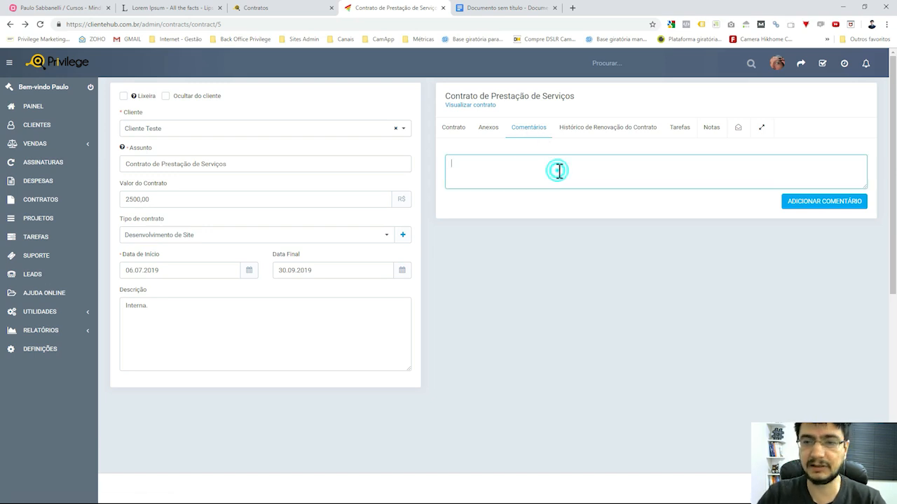
- Look over the contract's renewal history, its task list and the field for adding notes
left_click(614, 130)
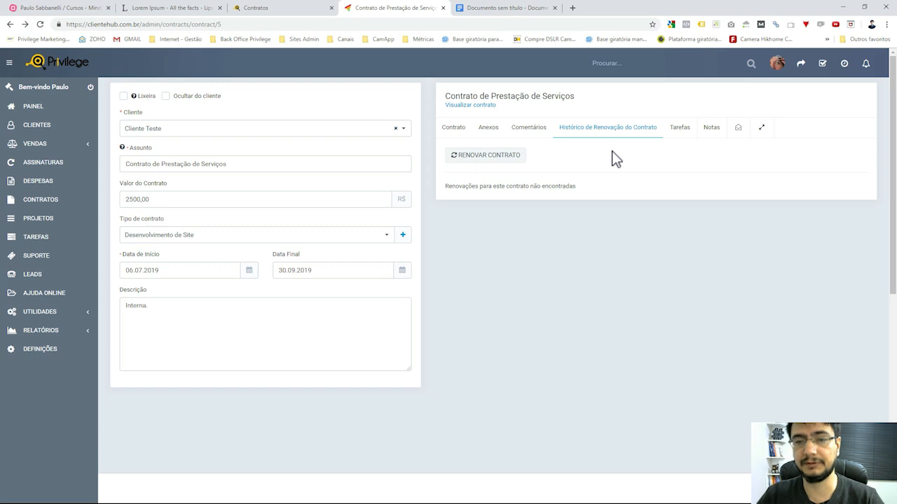
left_click(685, 133)
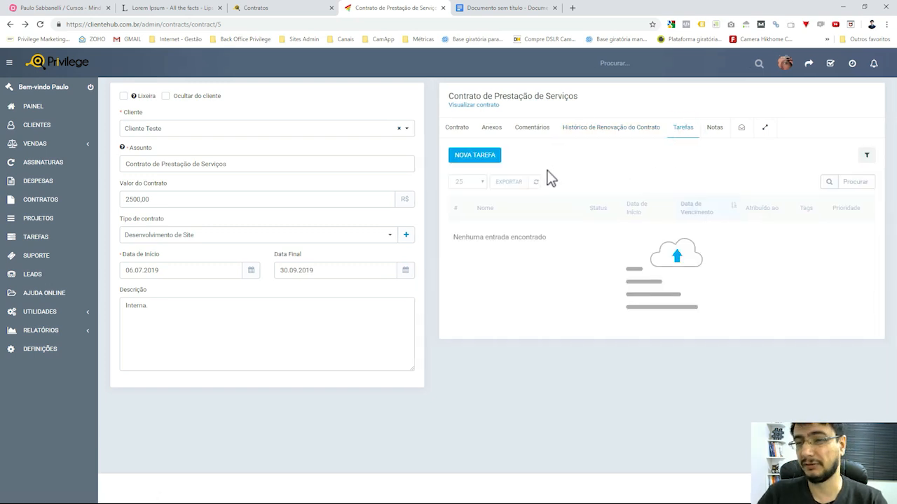
left_click(718, 131)
left_click(701, 161)
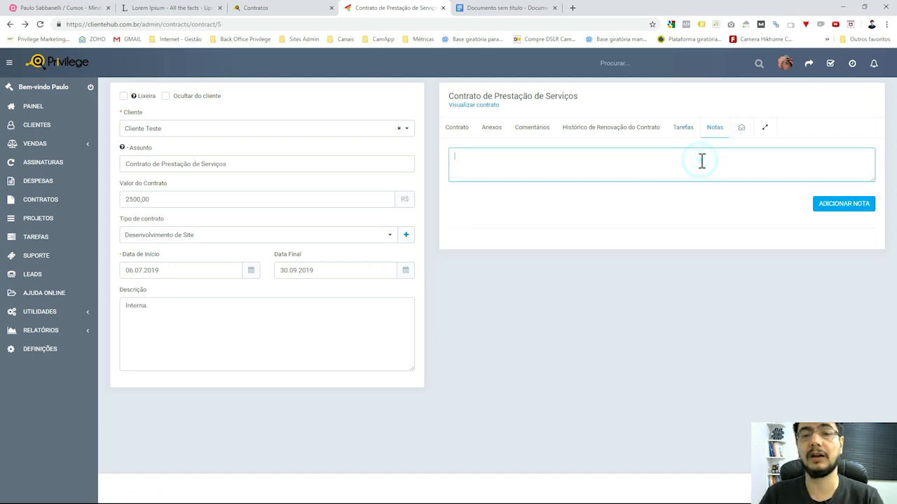